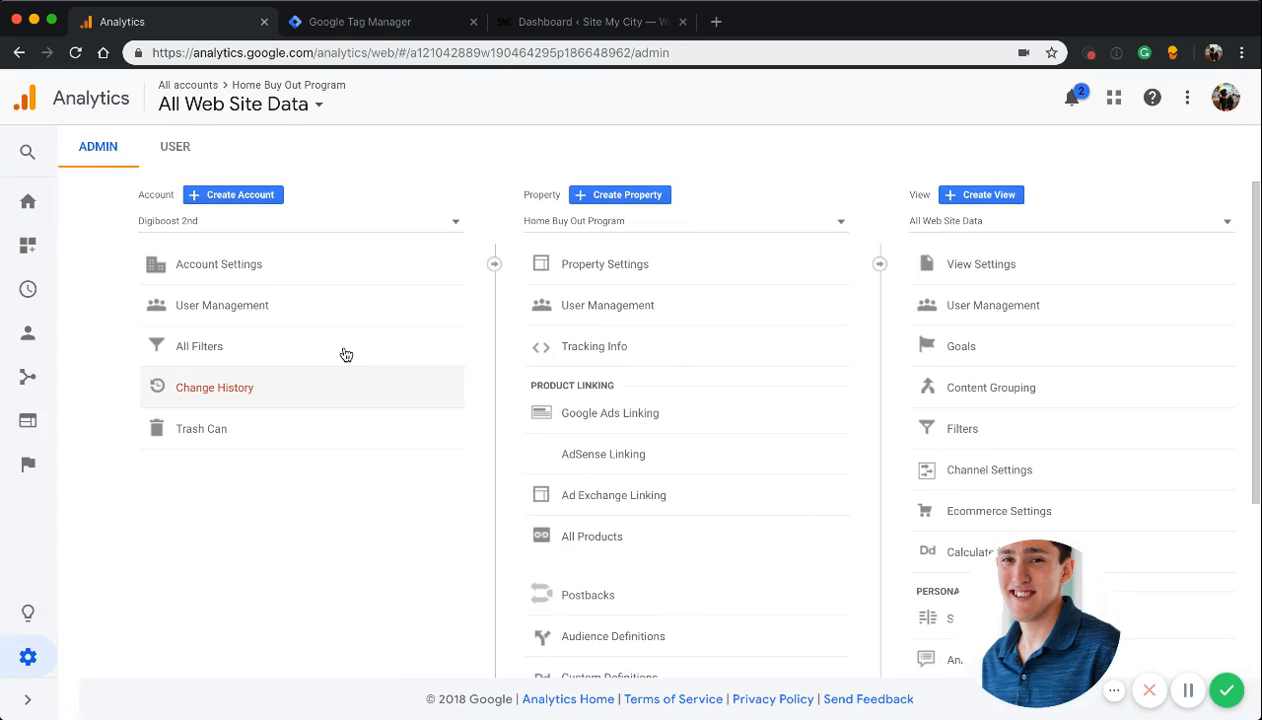
Select the Digiboost 2nd account and start creating a new property in it
click(220, 222)
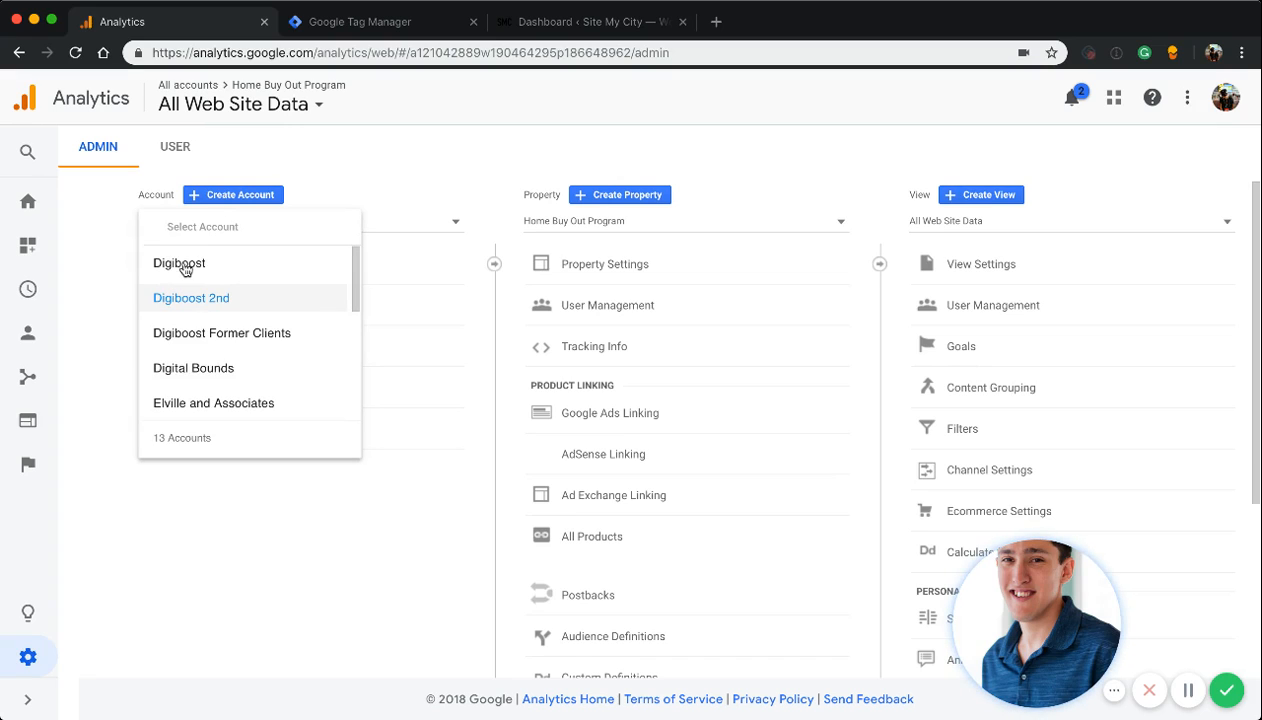
click(232, 306)
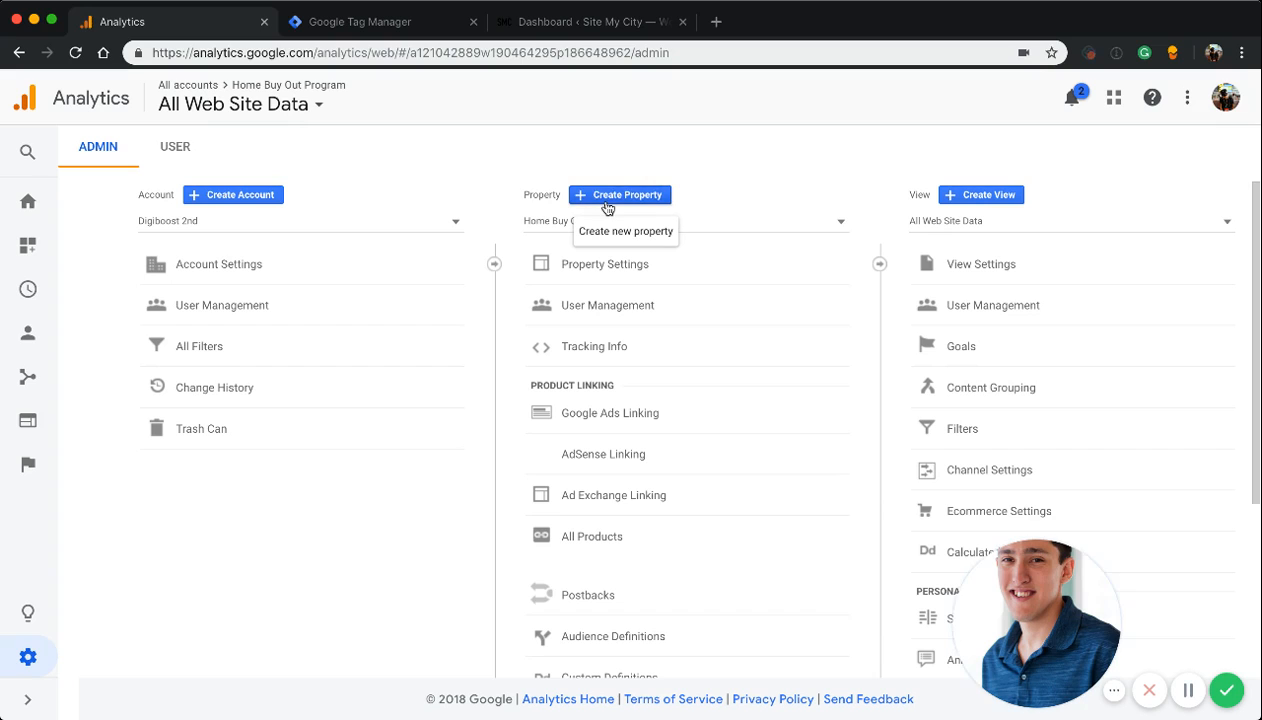
click(607, 200)
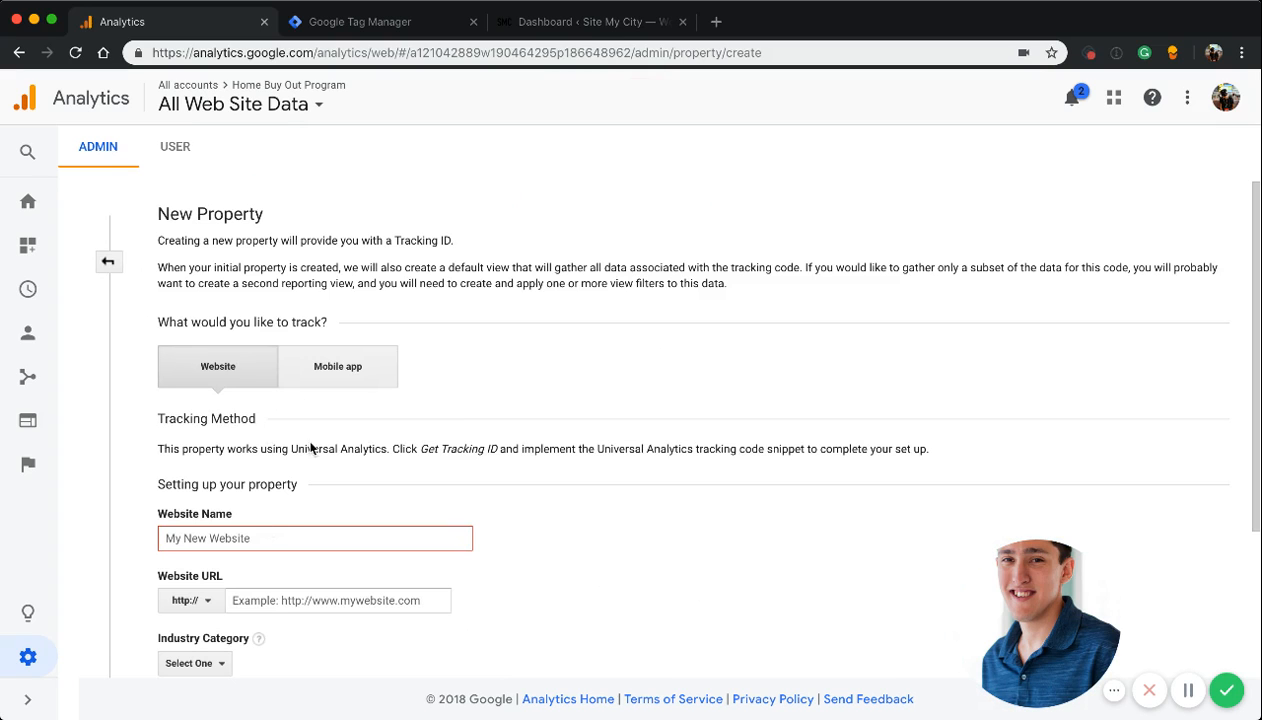
Name the new property Site My City and set its website URL to sitemycity.com, copied from the WordPress dashboard's address
click(585, 22)
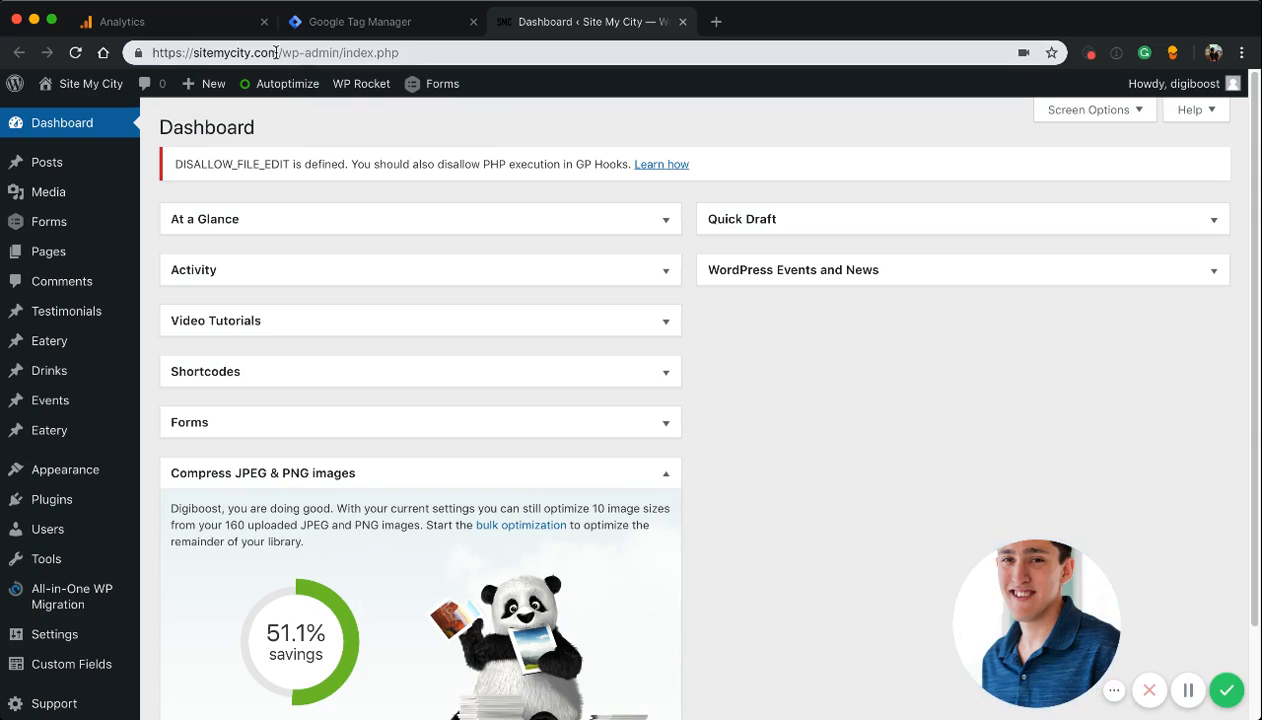
drag(279, 52, 199, 55)
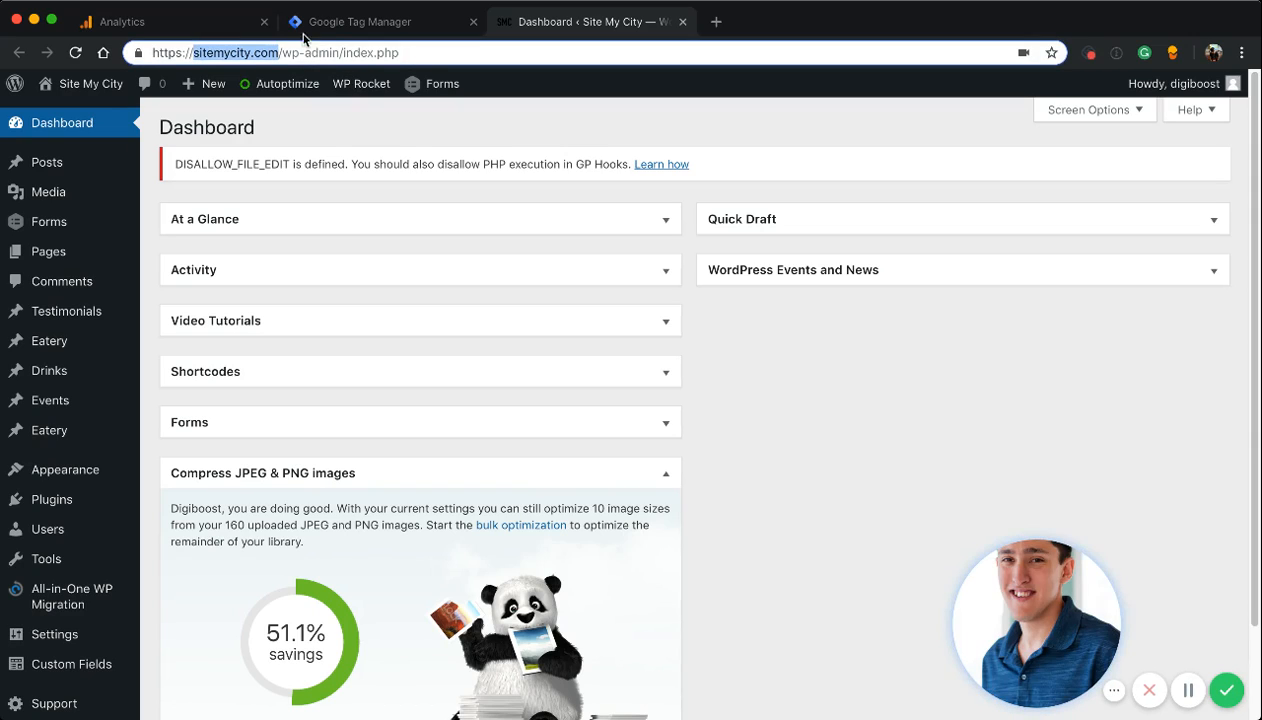
click(266, 30)
click(255, 539)
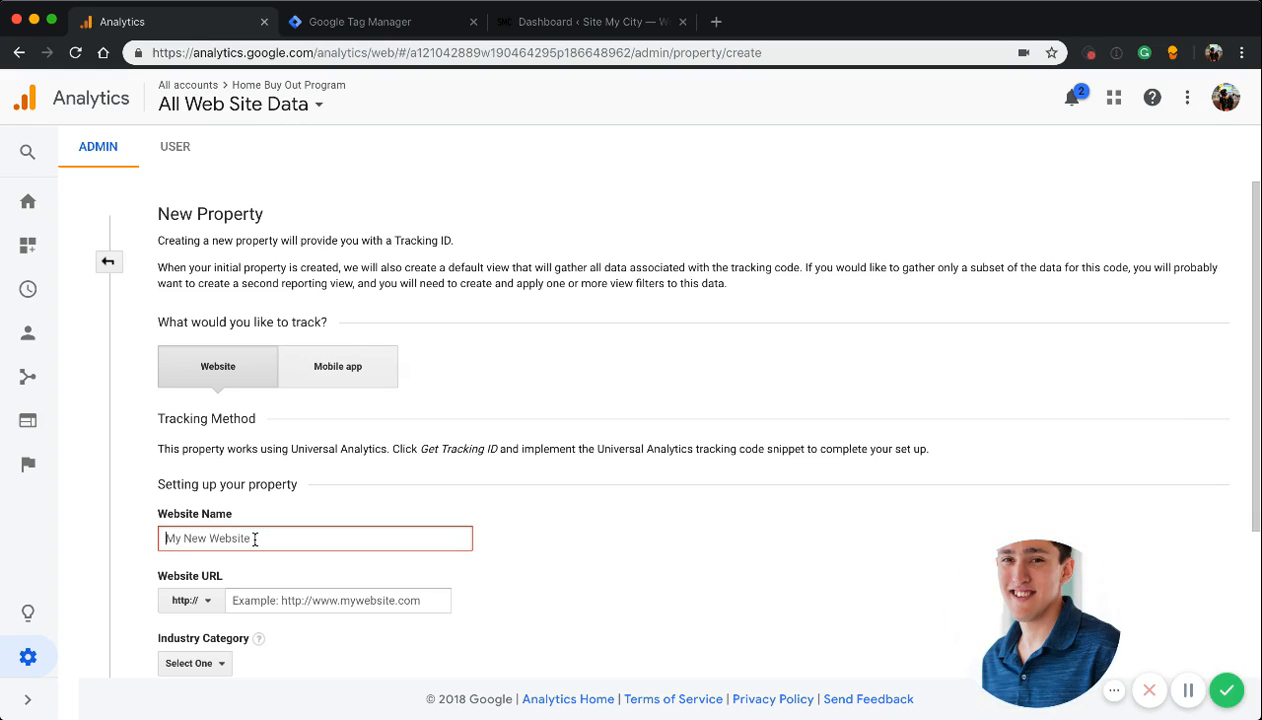
text(Site My City)
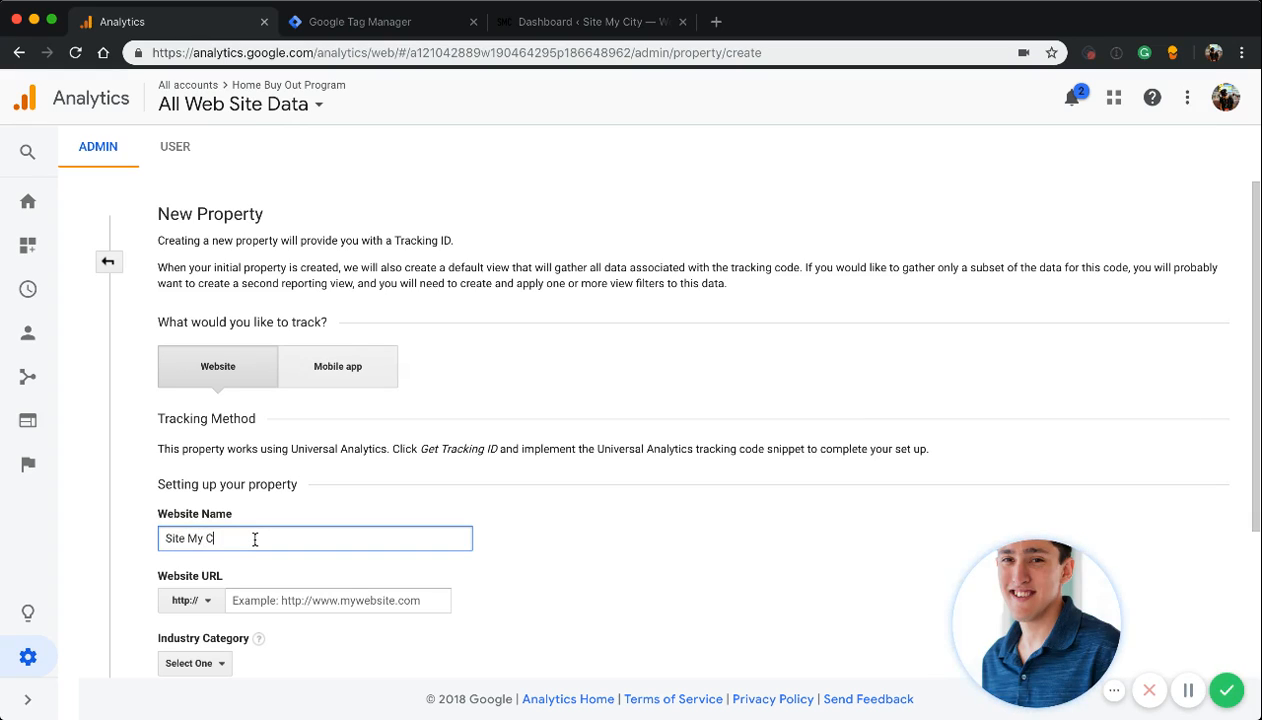
click(350, 600)
text(sitemycity.com)
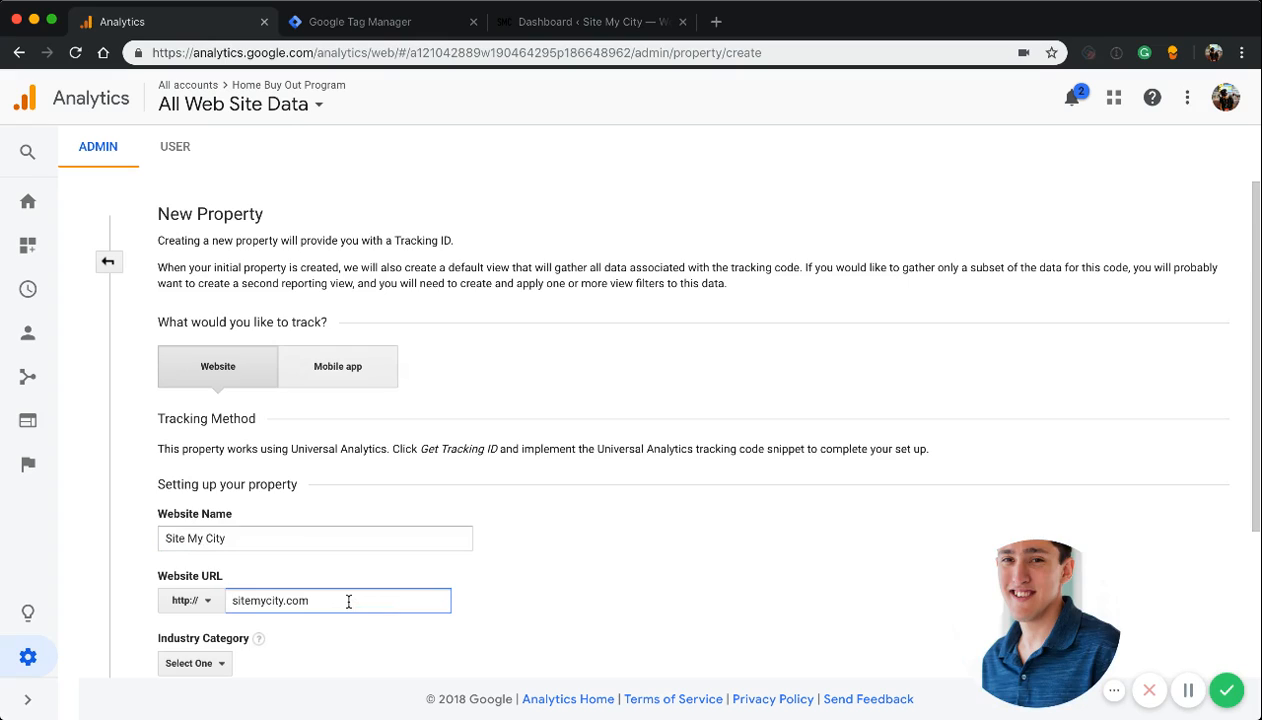
Set the property's industry category to Business and Industrial Markets
scroll(348, 601, down, 3)
click(191, 528)
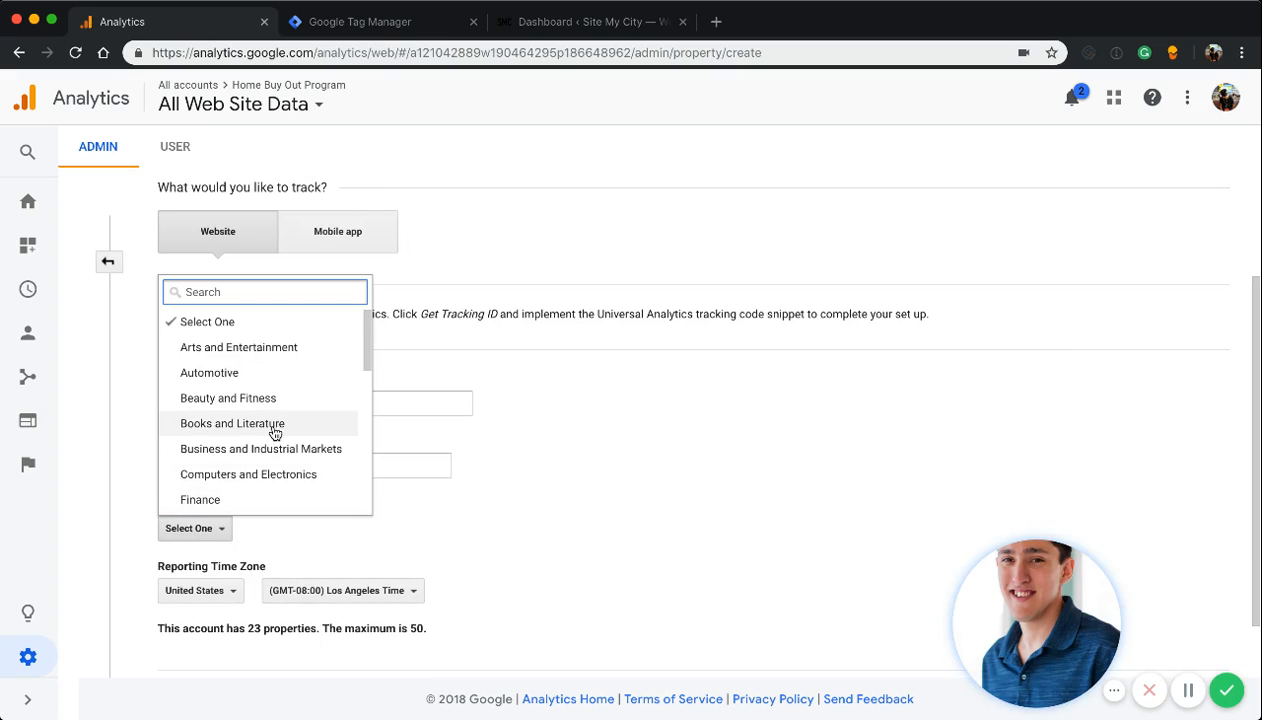
scroll(275, 431, down, 2)
click(259, 400)
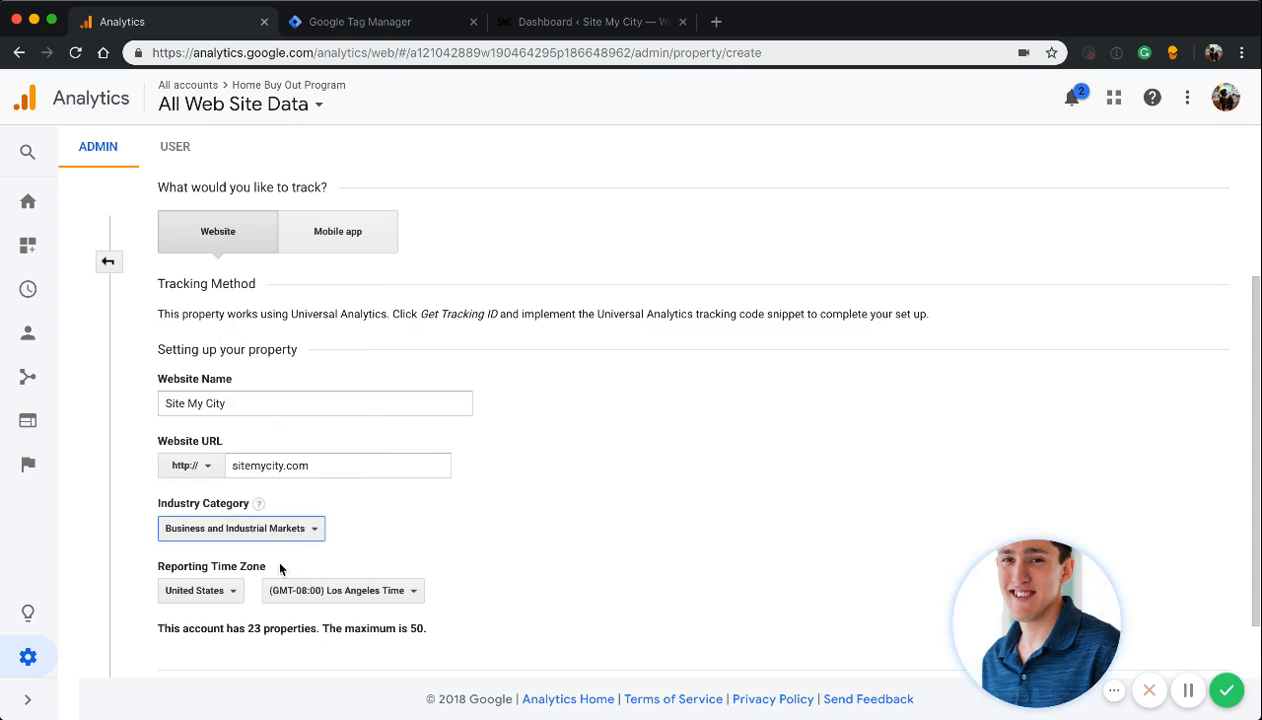
Set the reporting time zone to (GMT-06:00) Chicago Time and create the property to get its tracking ID
scroll(280, 569, down, 2)
click(332, 520)
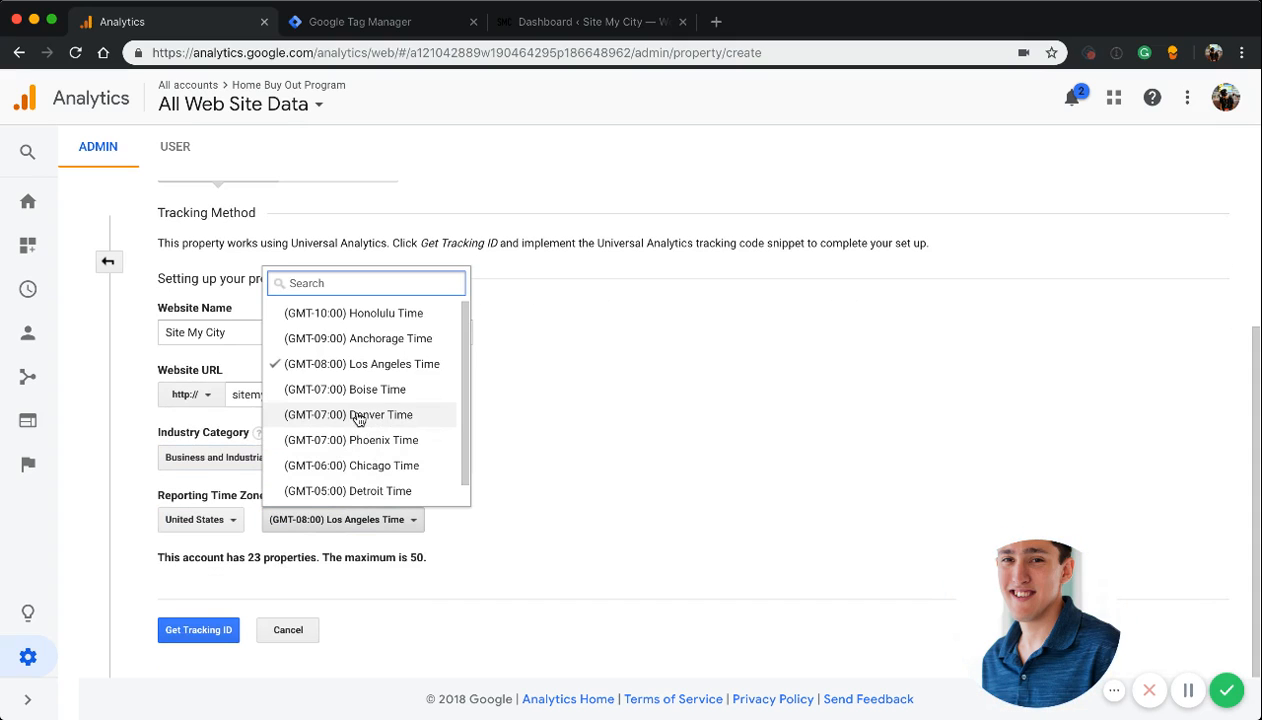
click(370, 466)
click(200, 638)
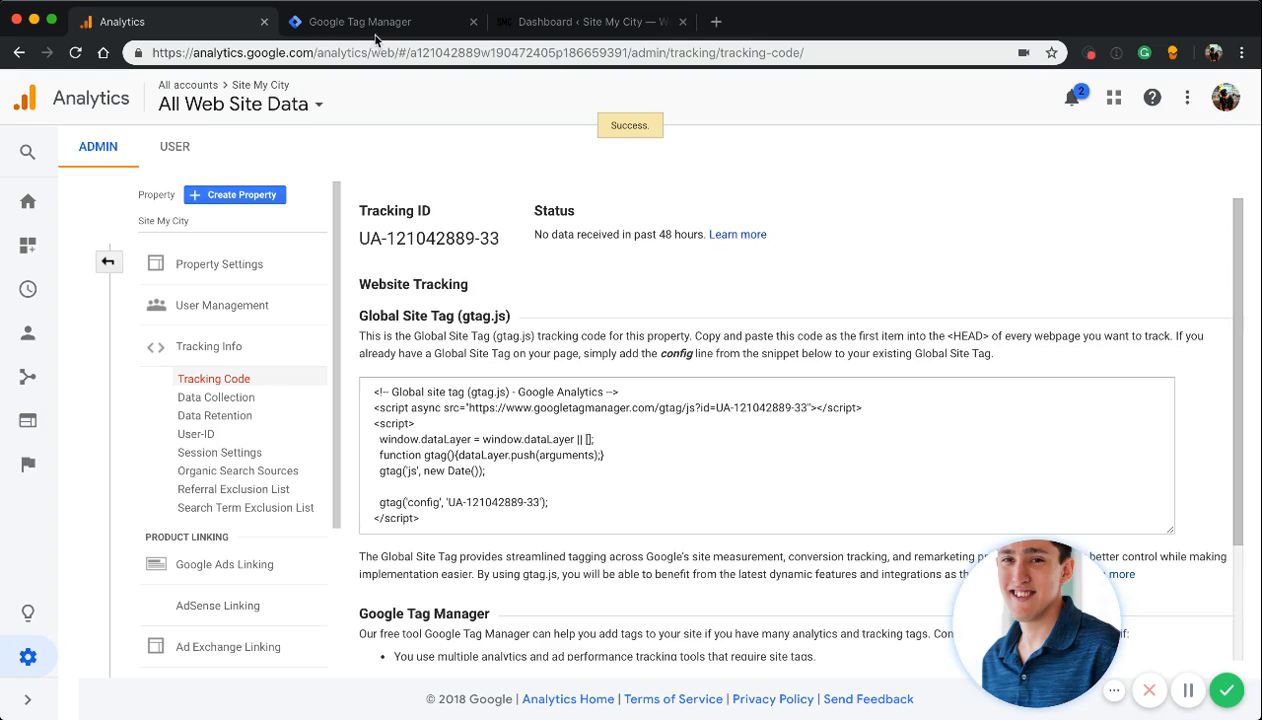
Switch to Google Tag Manager and set up a new account named Site My City
click(360, 22)
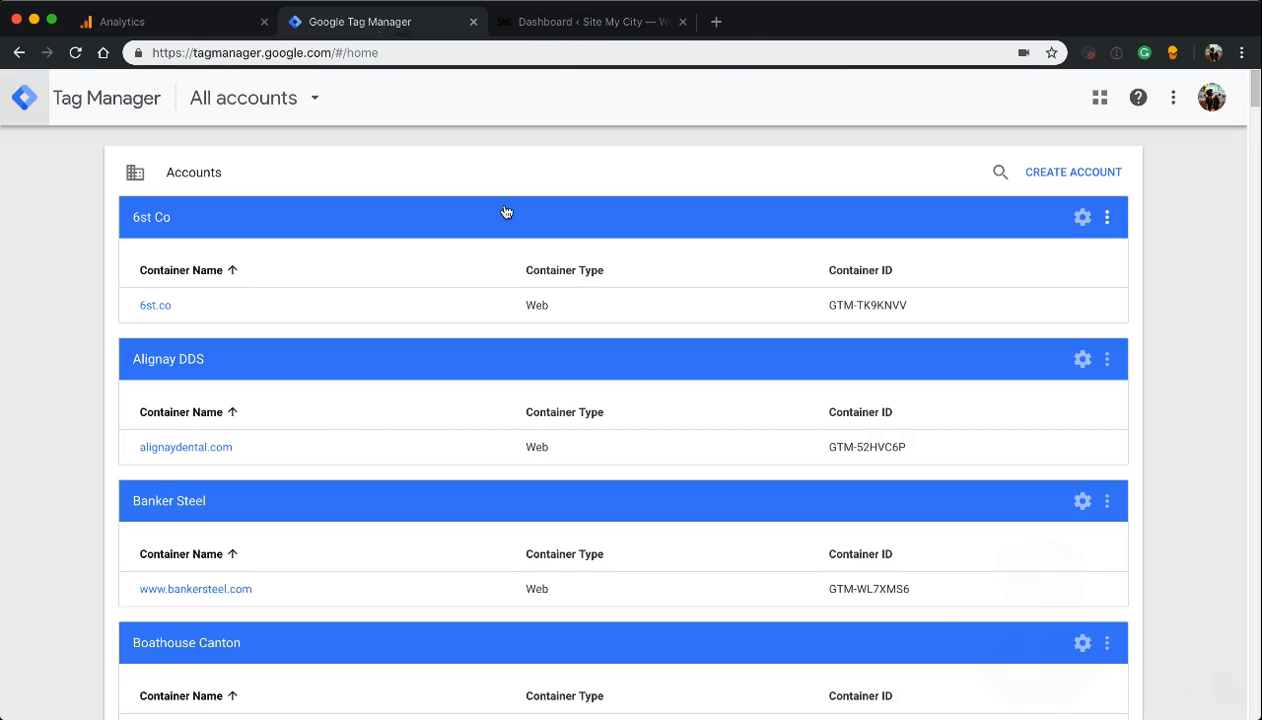
click(1073, 172)
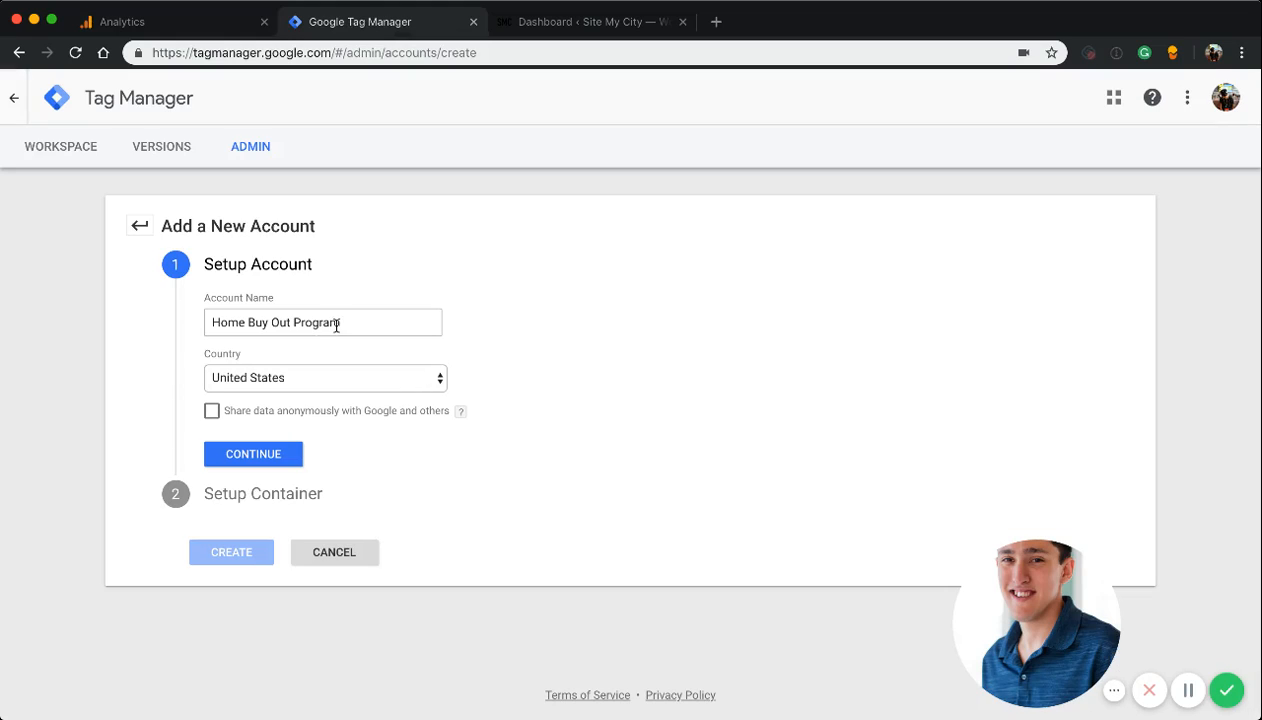
triple_click(369, 321)
text(Site )
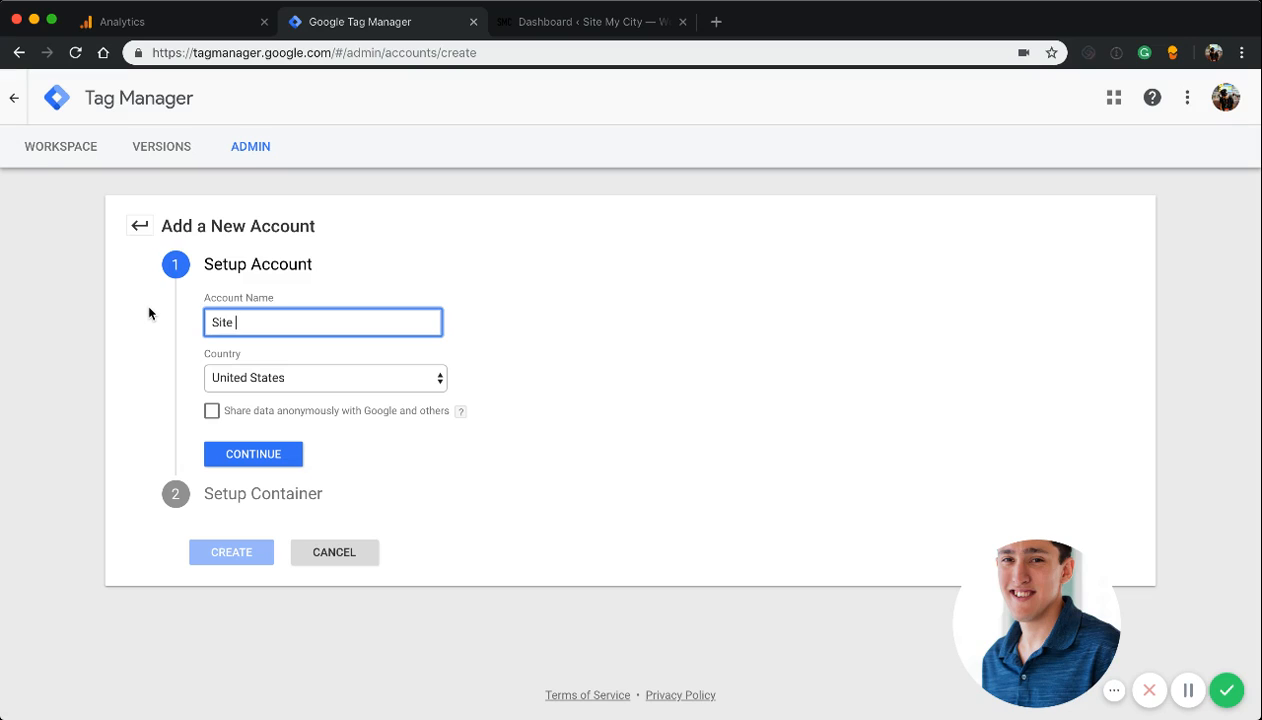
text(My City)
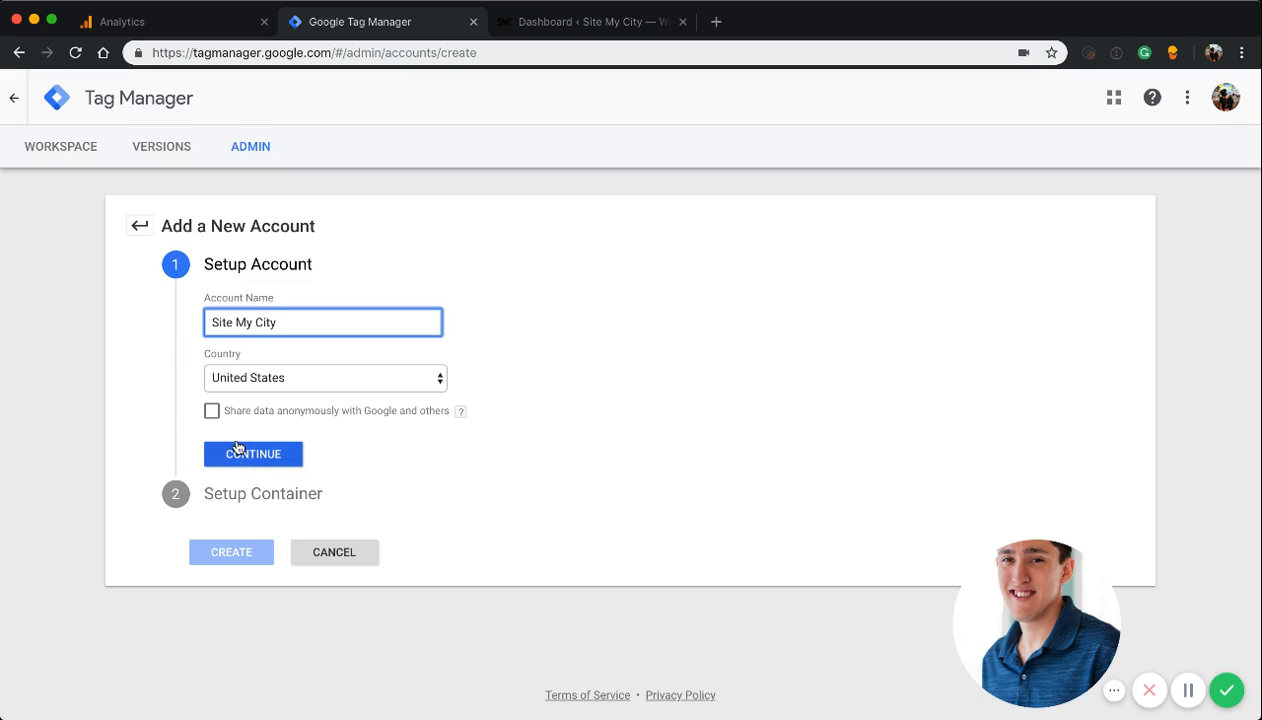
click(249, 465)
Create a Web container named sitemycity.com and accept the Tag Manager Terms of Service Agreement
click(298, 412)
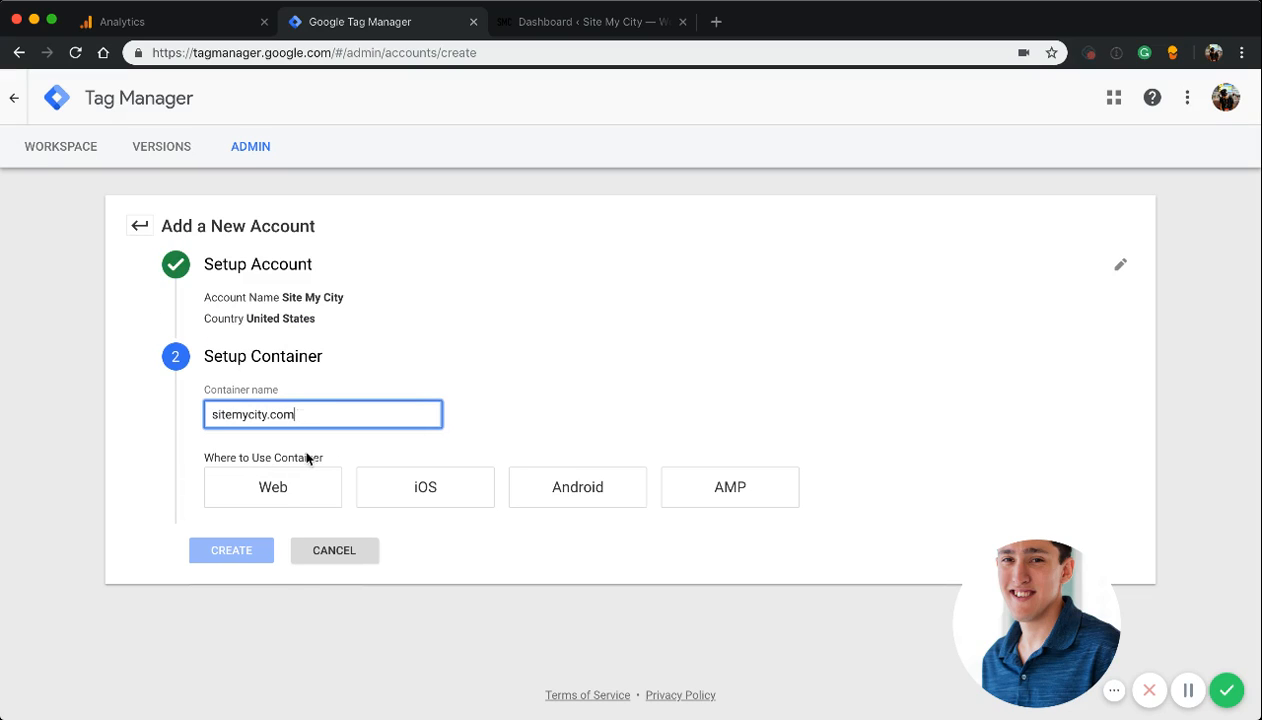
click(300, 494)
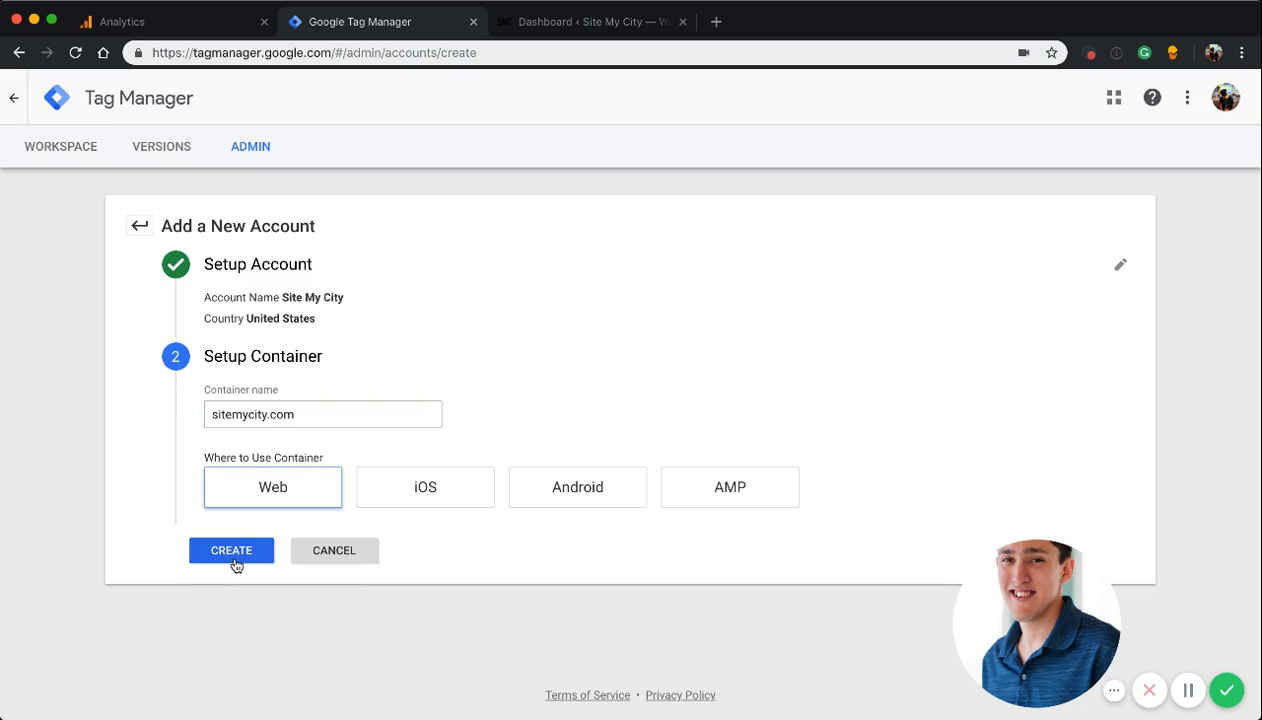
click(232, 555)
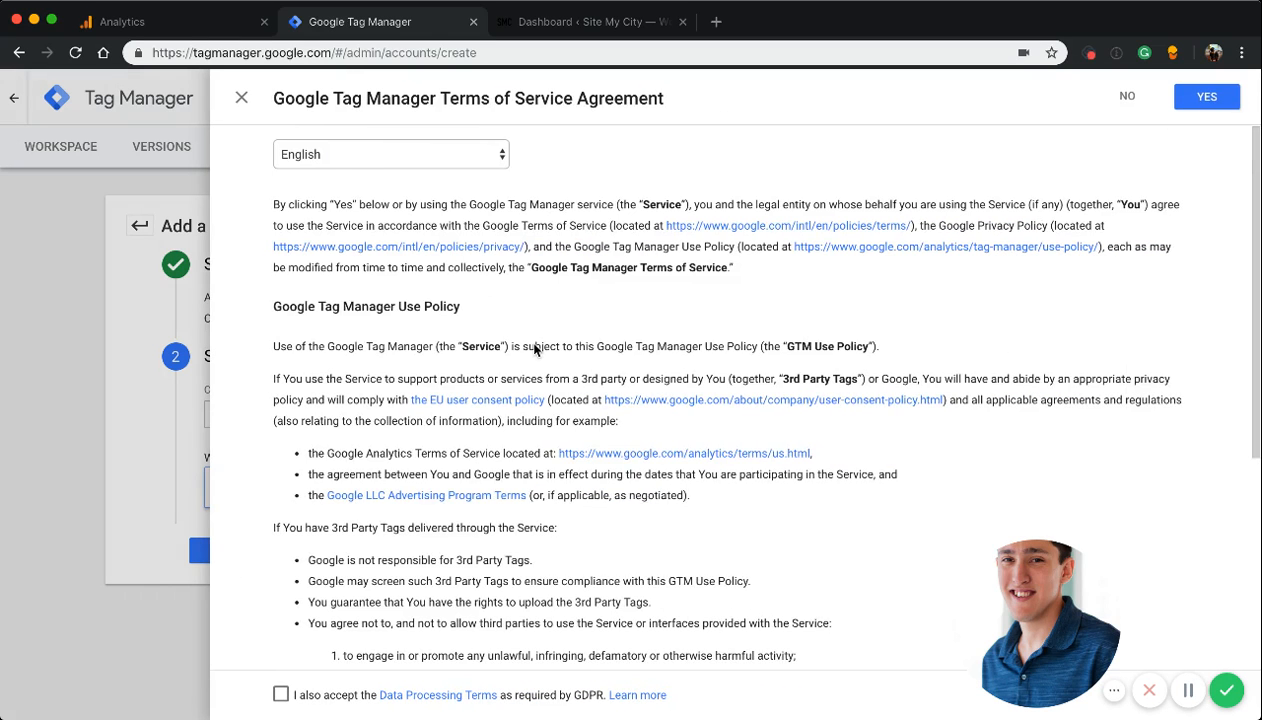
scroll(535, 349, down, 5)
click(1207, 96)
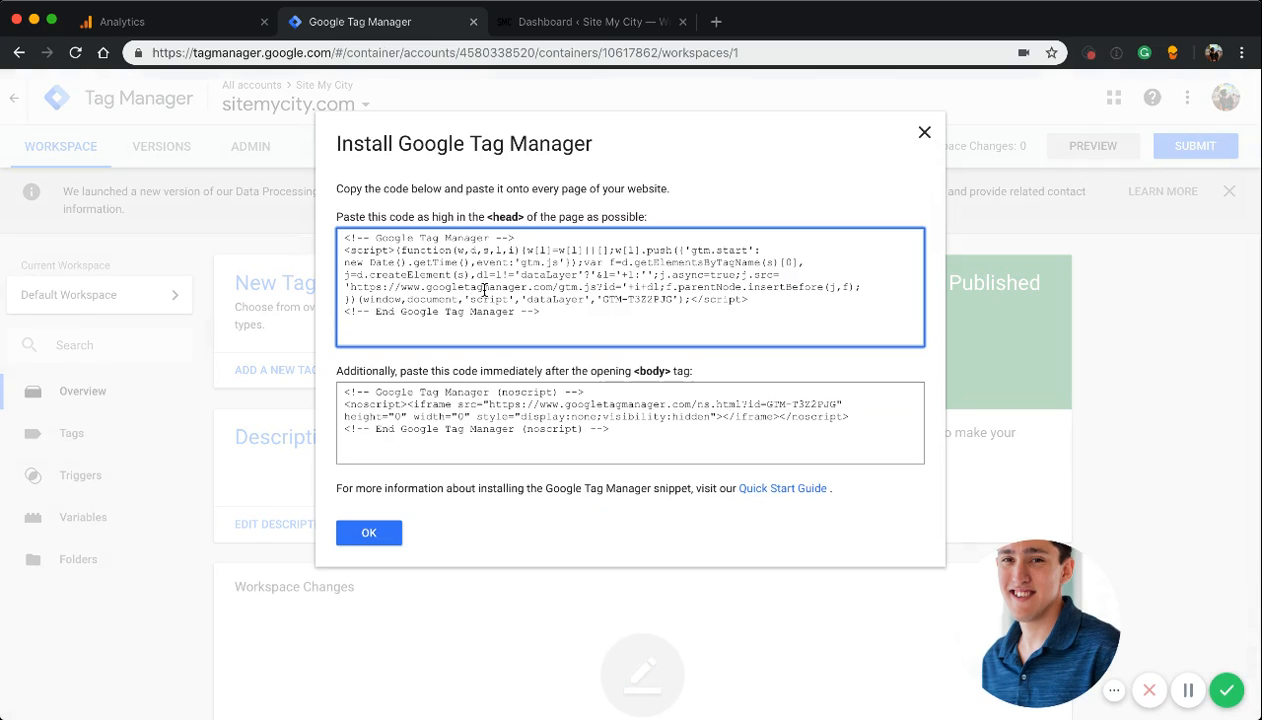
Copy the Tag Manager head snippet and start a new hook element in the WordPress site's GeneratePress Elements
click(484, 289)
key(ctrl+c)
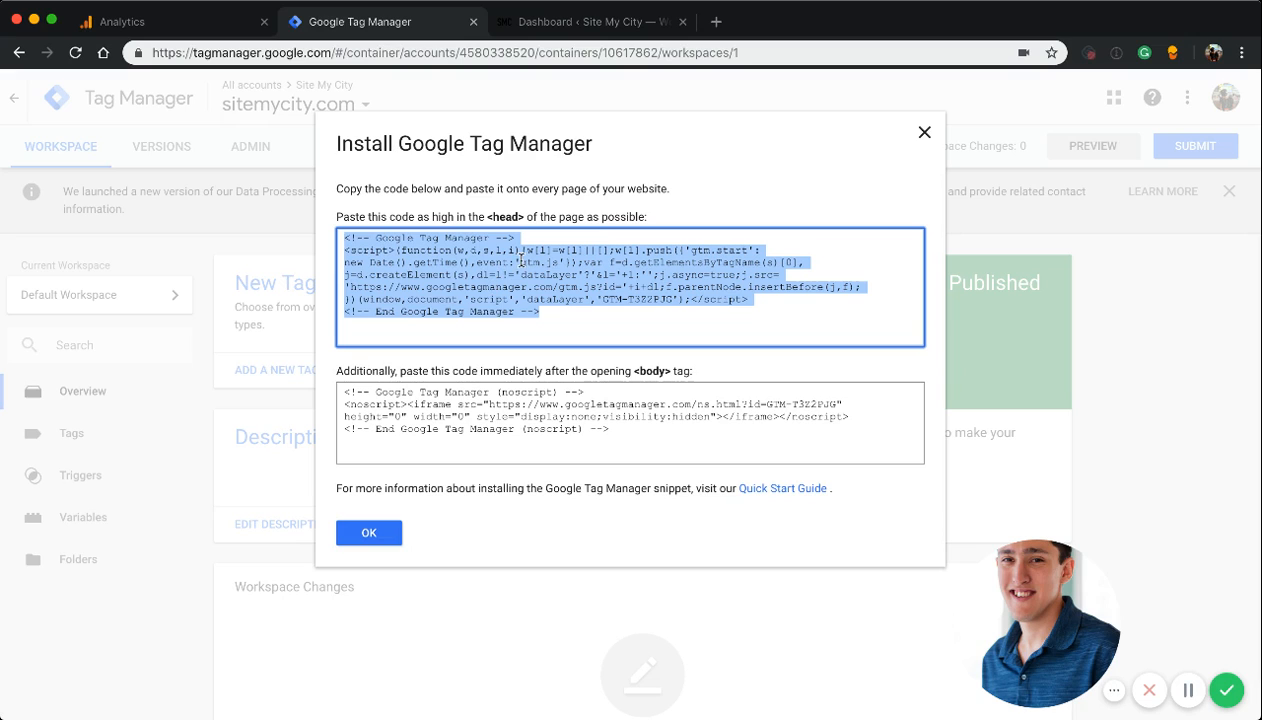
click(530, 30)
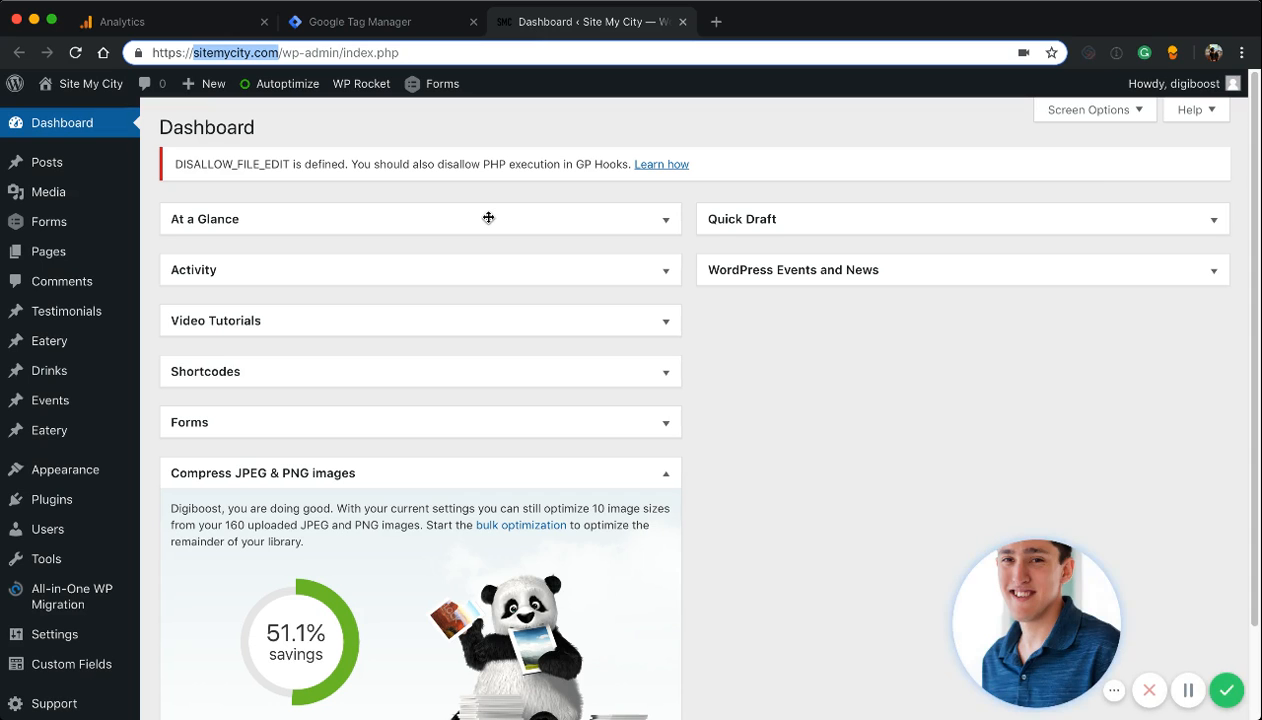
mouse_move(97, 480)
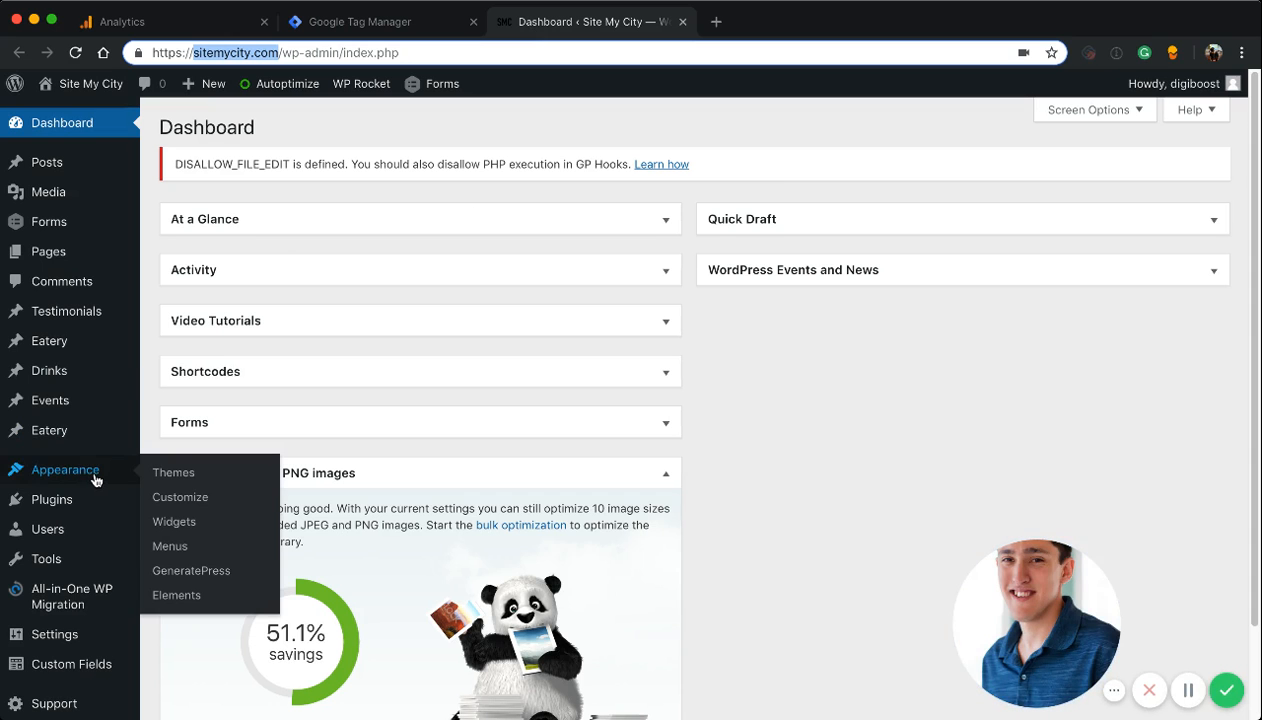
click(188, 570)
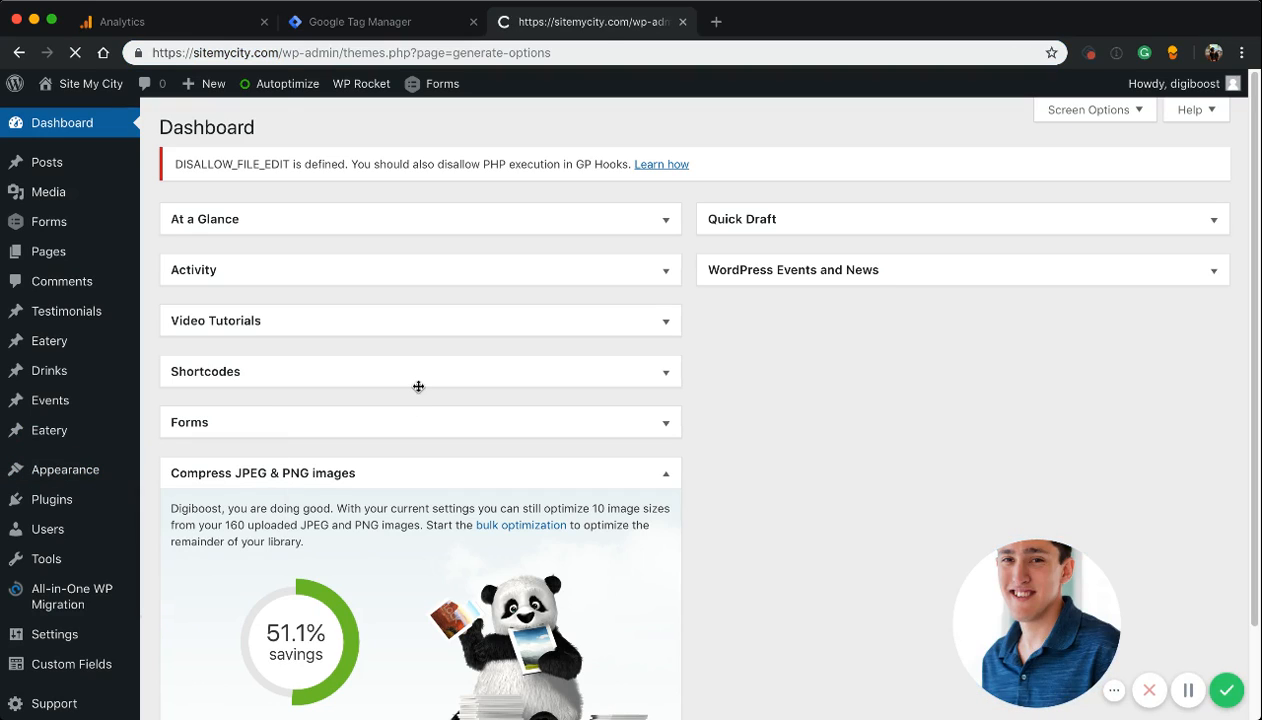
scroll(417, 386, down, 5)
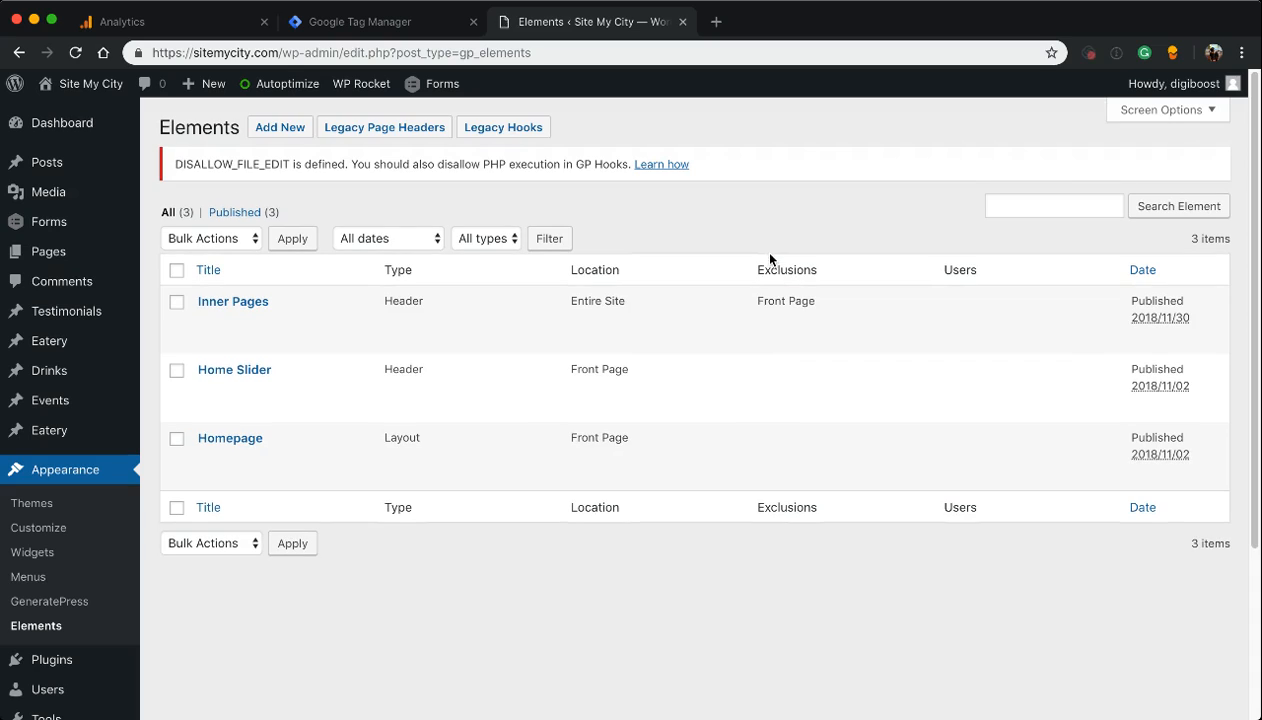
click(283, 131)
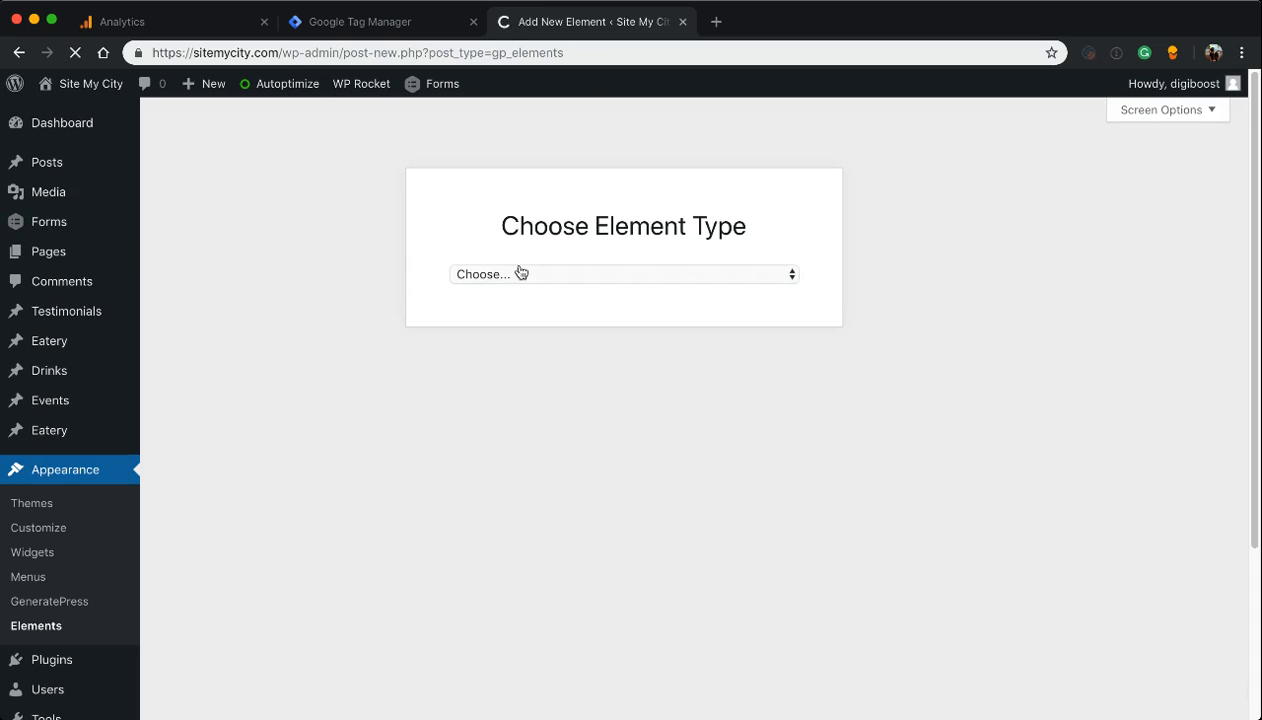
click(507, 308)
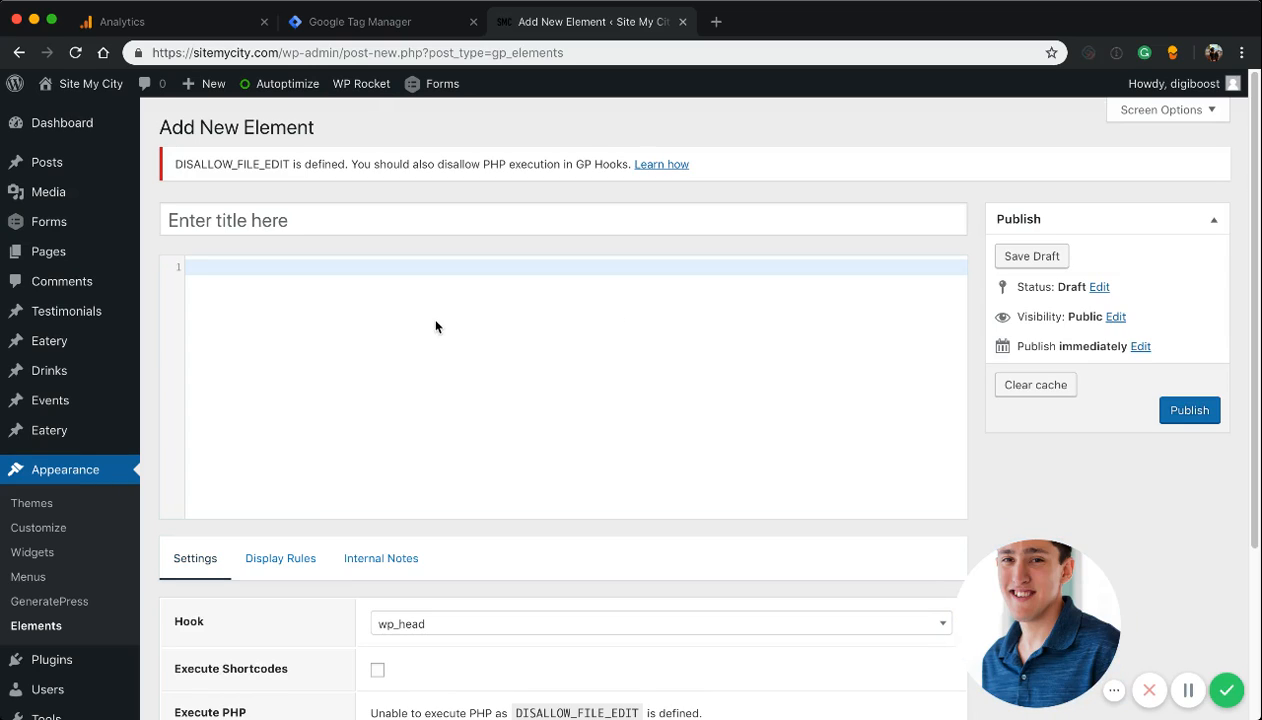
Paste the head snippet into the new element's code and title it Google Tag Manager Head
key(ctrl+v)
click(228, 222)
text(G)
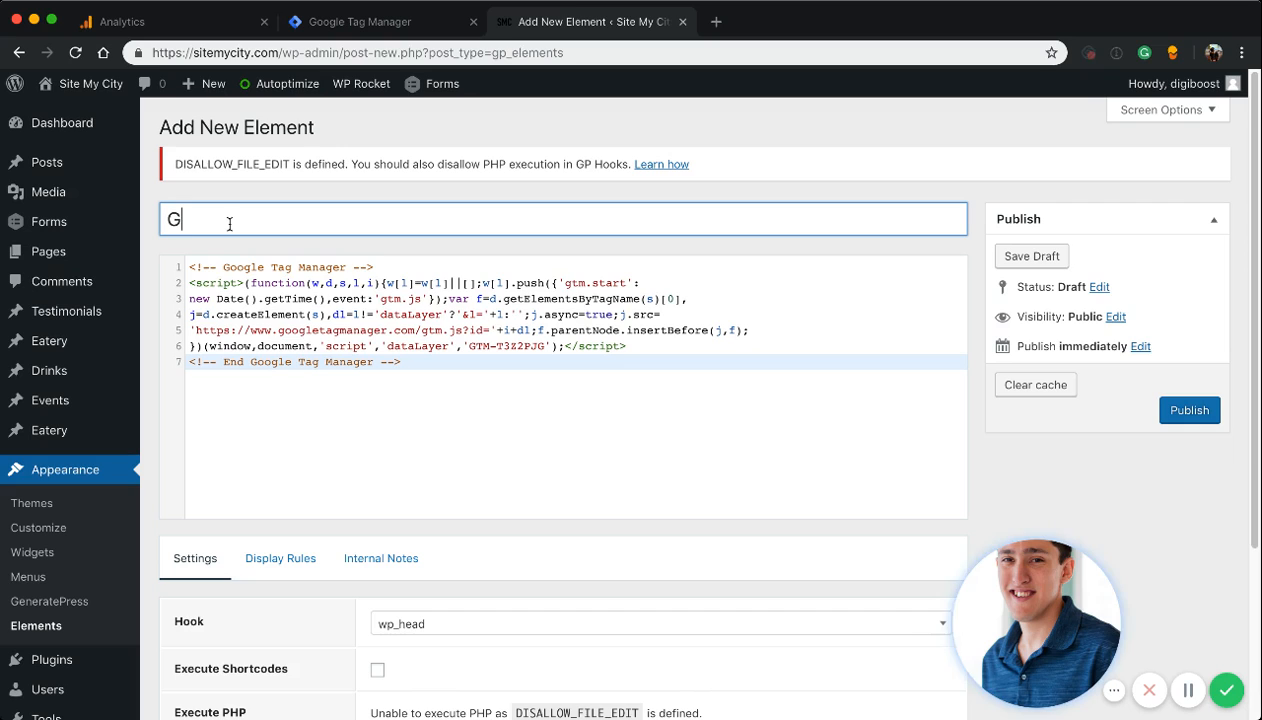
text(oogle Tag Mana)
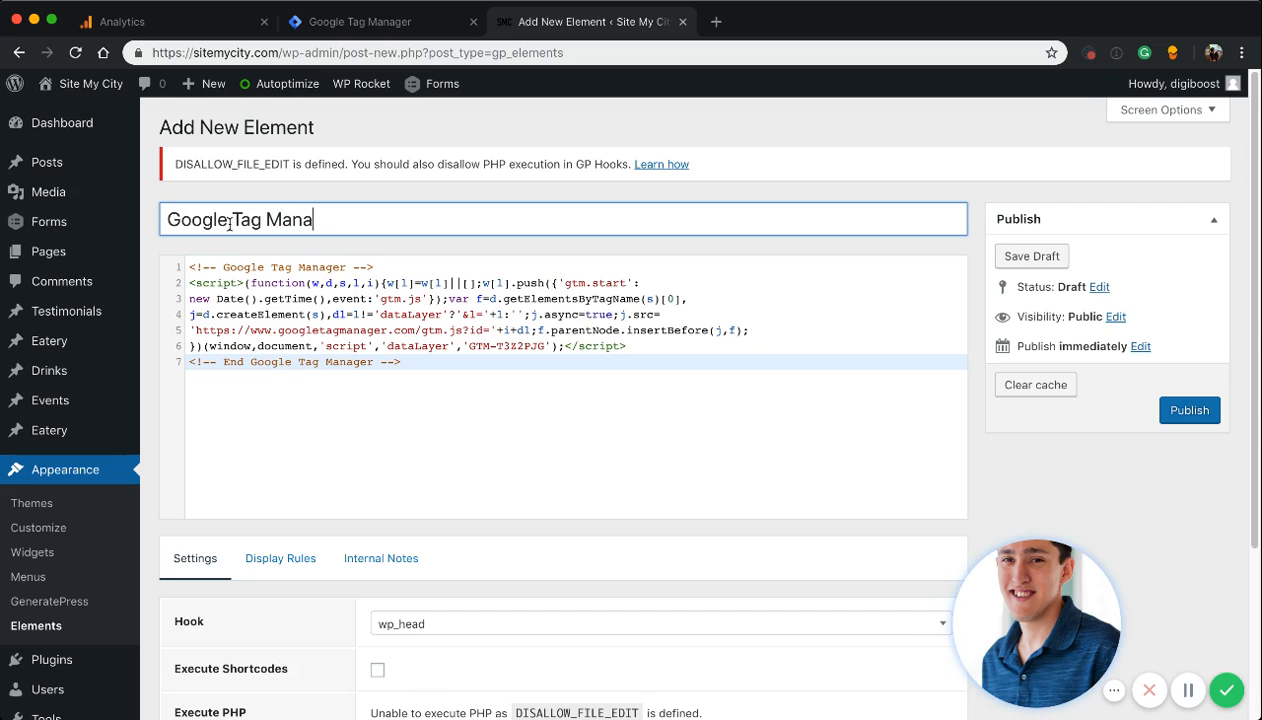
text(ger Head)
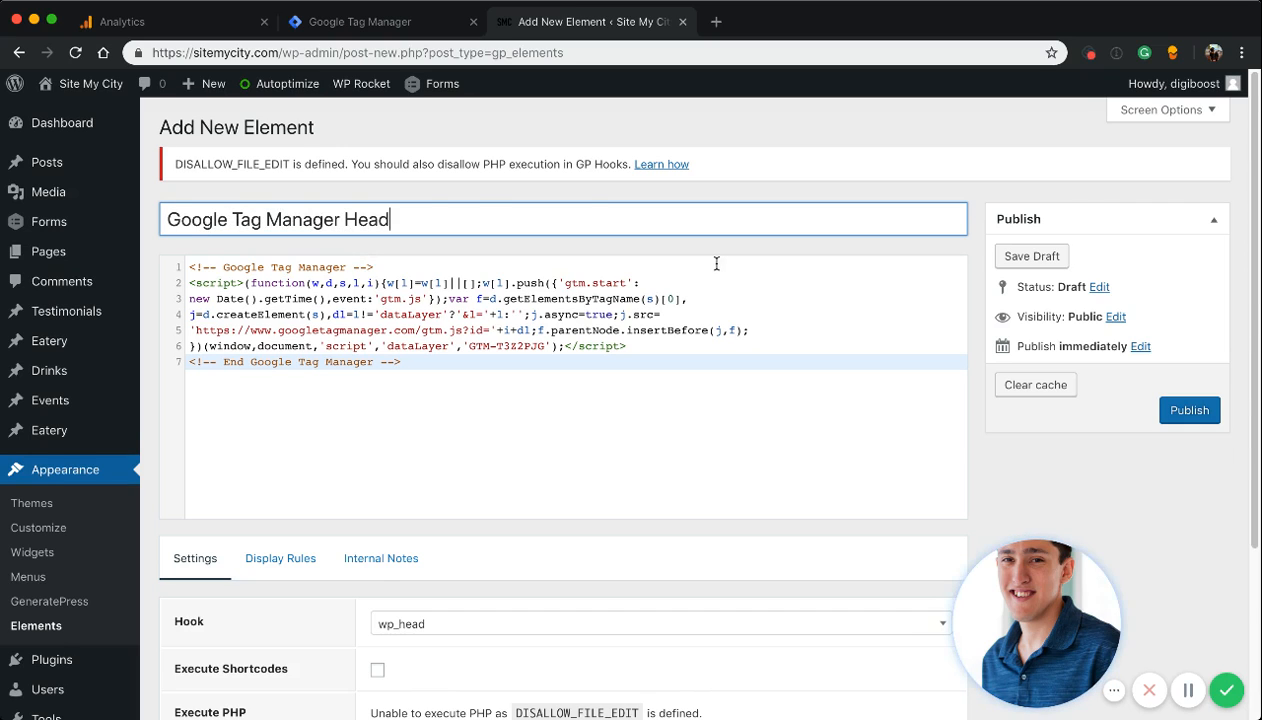
Set the element's display location to Entire Site and publish it
scroll(716, 262, down, 5)
click(287, 329)
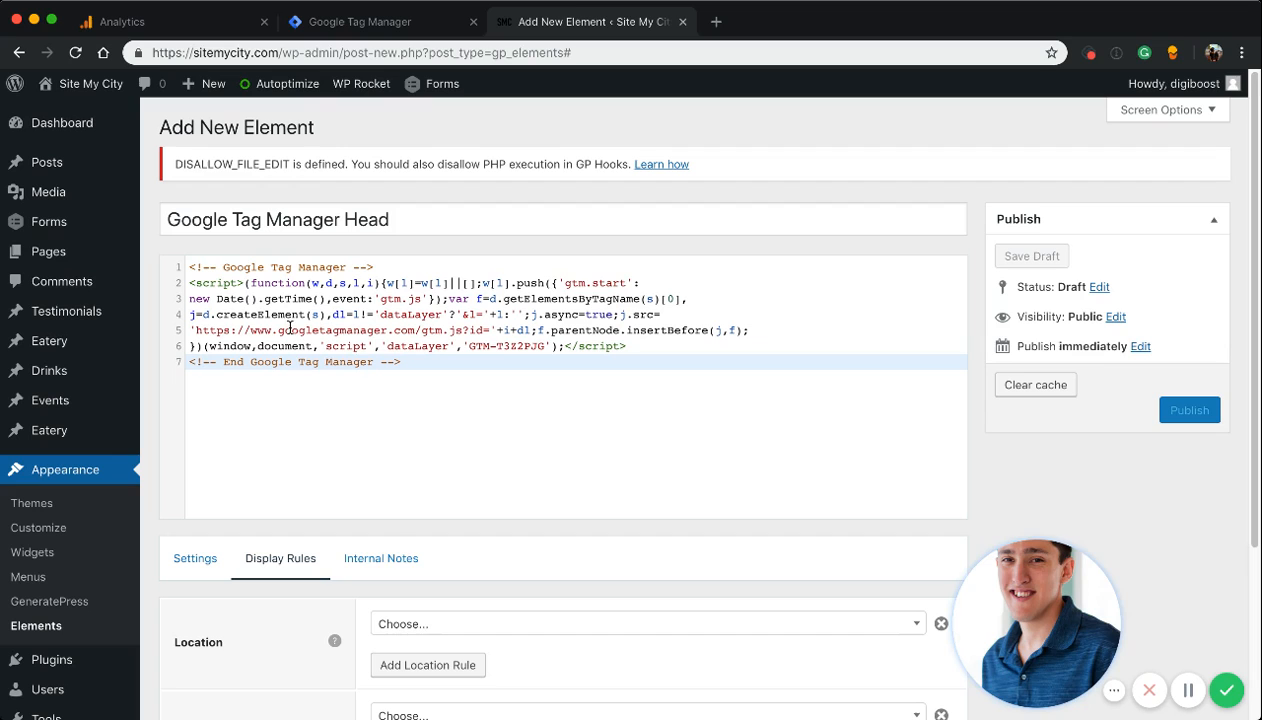
click(417, 623)
click(430, 499)
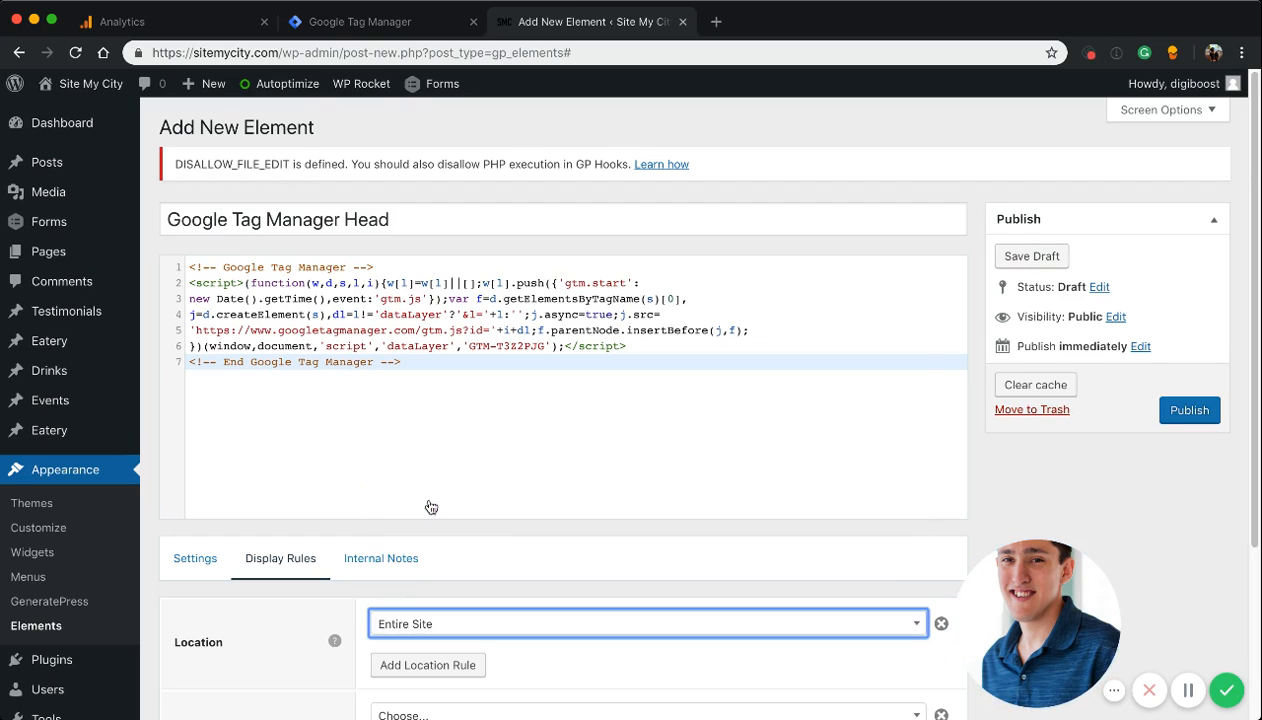
scroll(344, 484, down, 5)
click(196, 338)
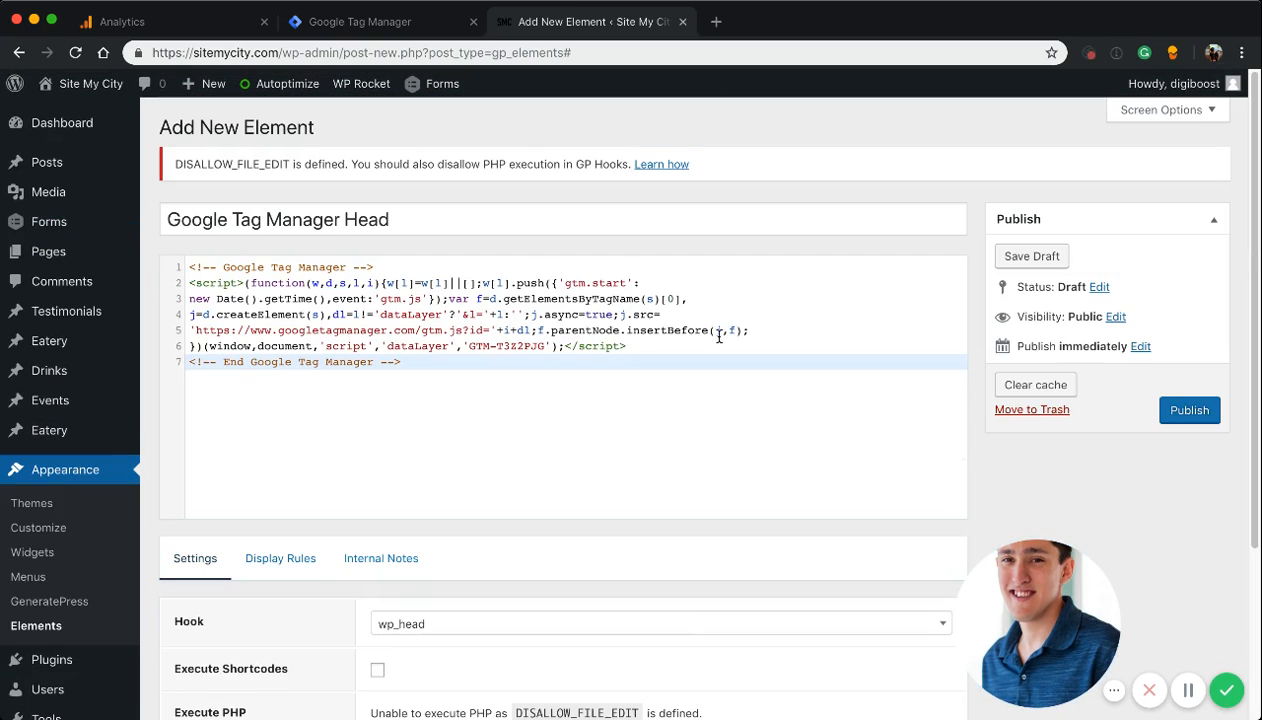
click(1185, 410)
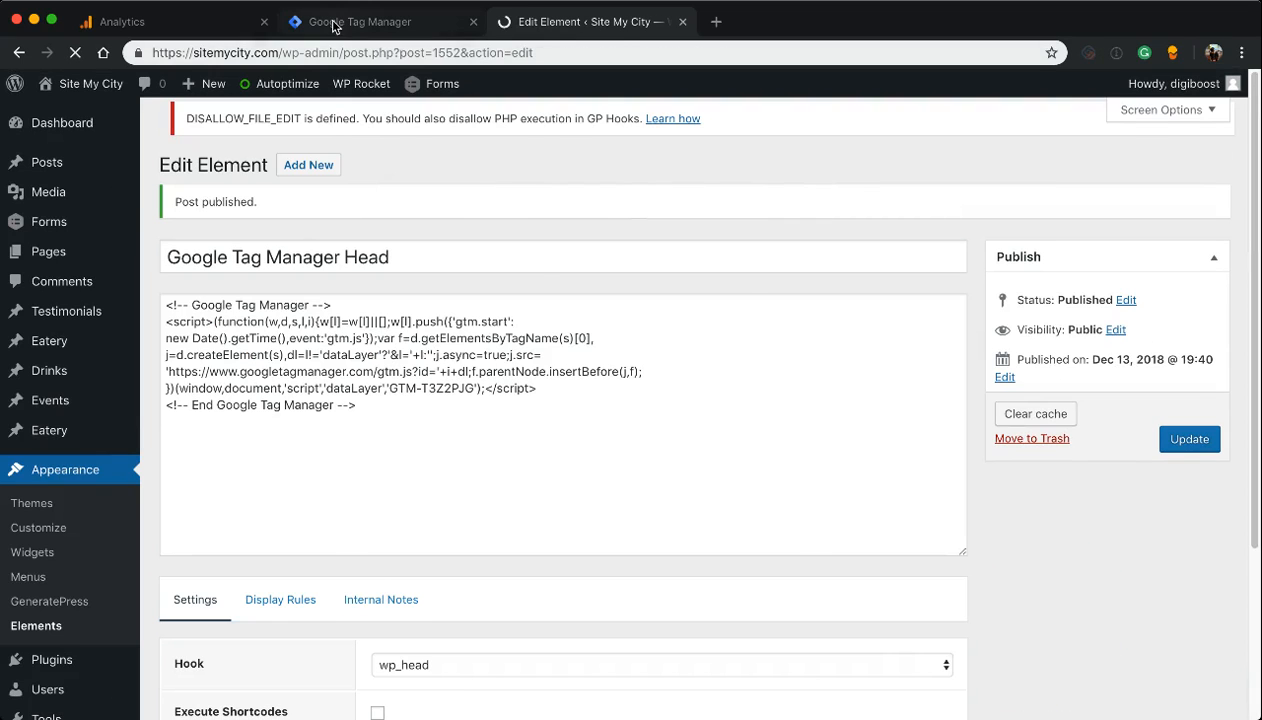
Copy the body noscript snippet from Google Tag Manager and start another new hook element in the WordPress site
click(333, 25)
click(436, 438)
key(super+c)
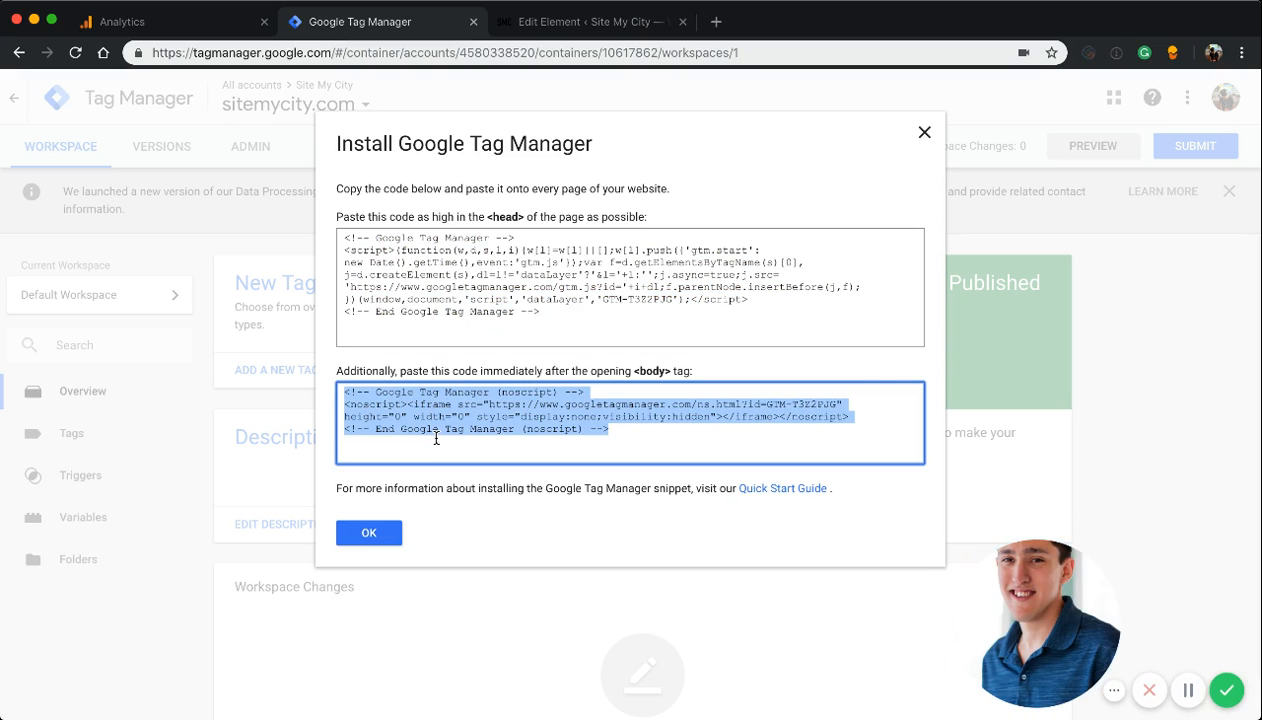
click(537, 24)
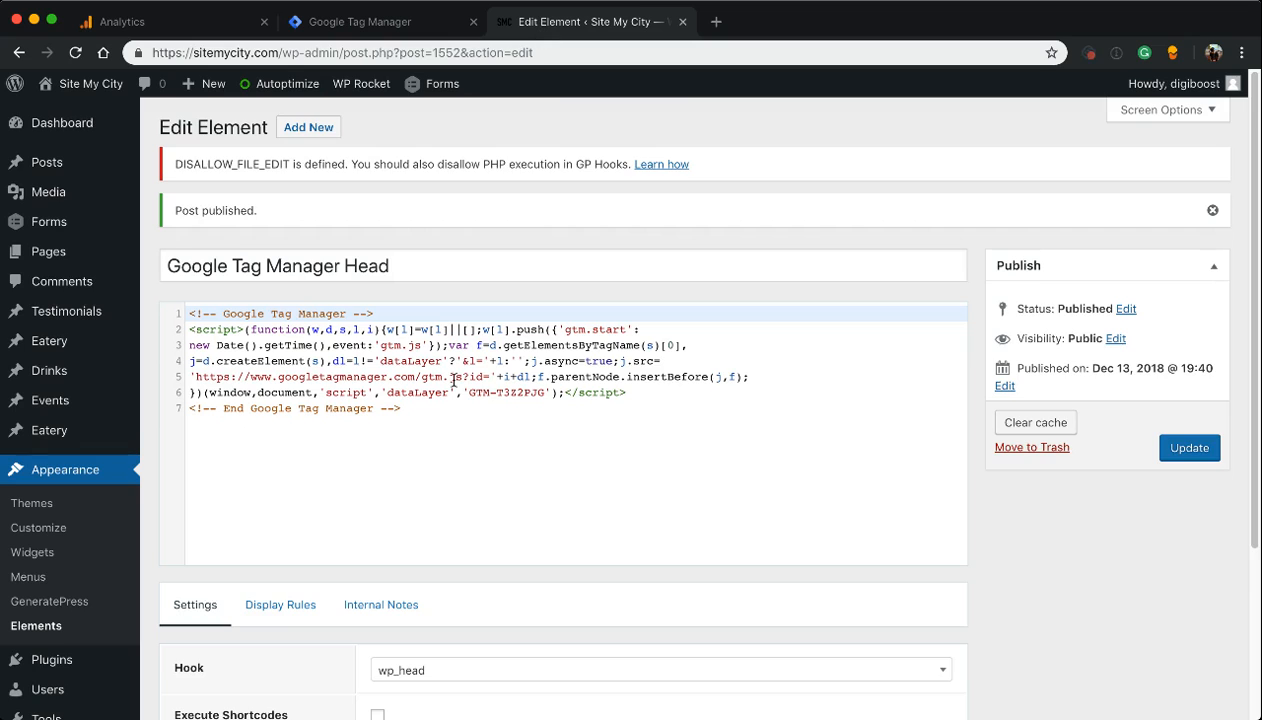
scroll(453, 380, down, 2)
scroll(453, 380, up, 2)
click(308, 127)
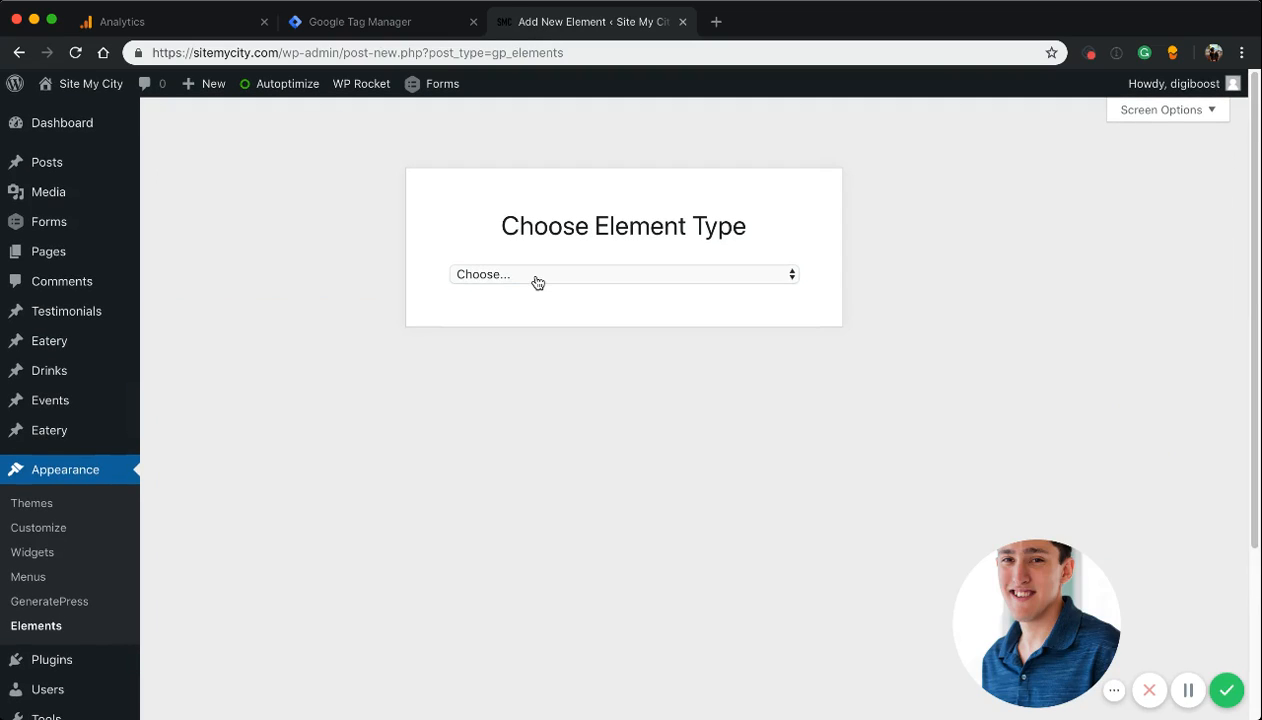
click(541, 302)
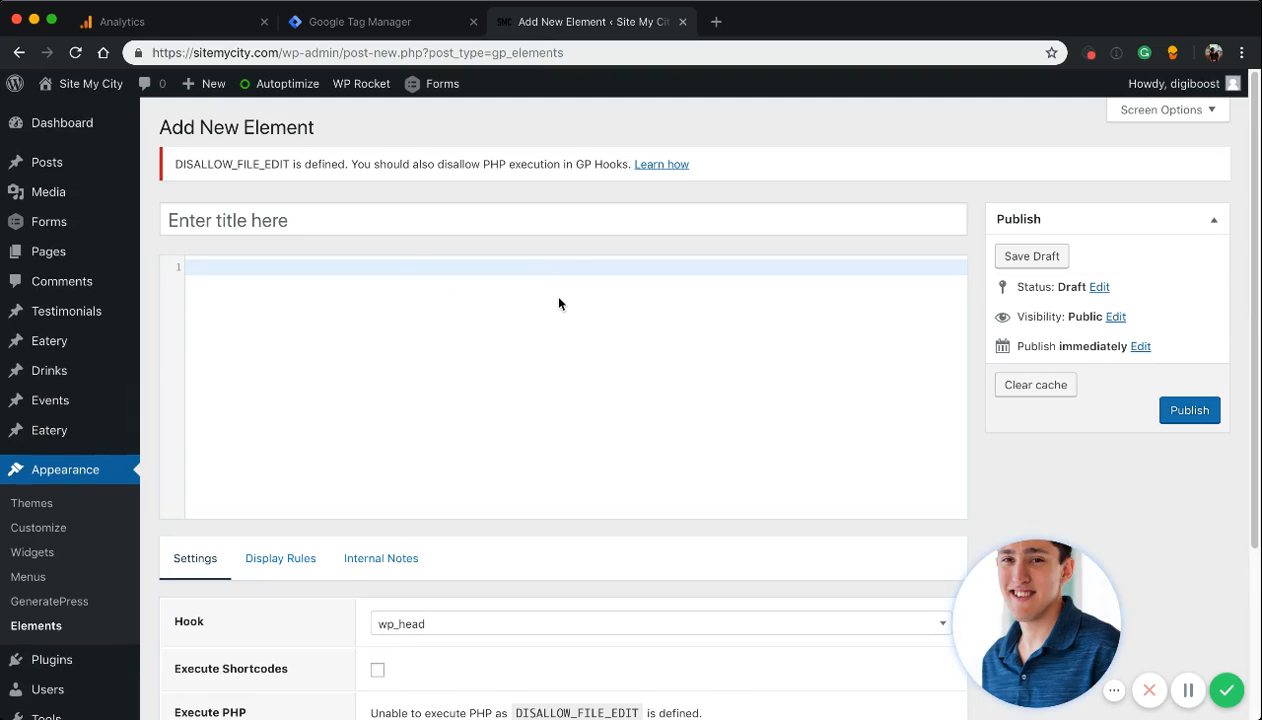
Paste the body snippet into the new element's code and title it Google Tag Manager Body
key(super+v)
click(235, 224)
text(Go)
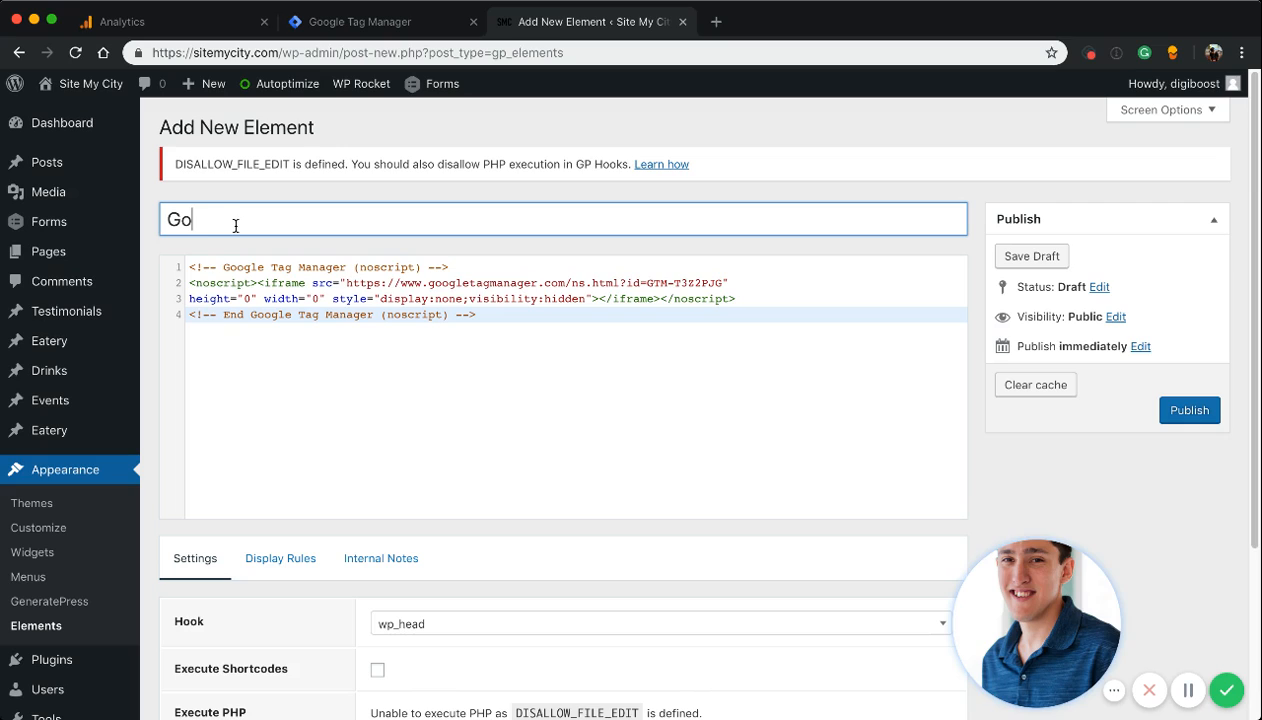
text(ogle Tag Manager Body)
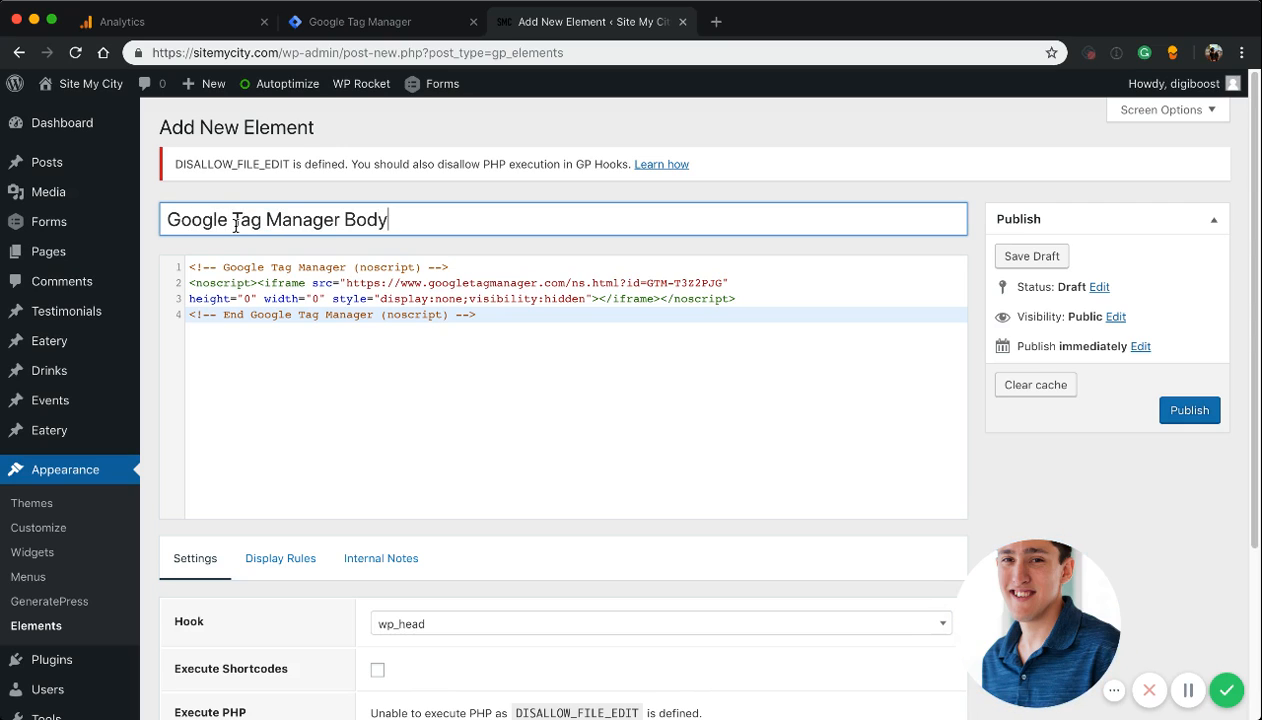
Set the body element's hook to before_main_content
scroll(390, 365, down, 5)
click(442, 396)
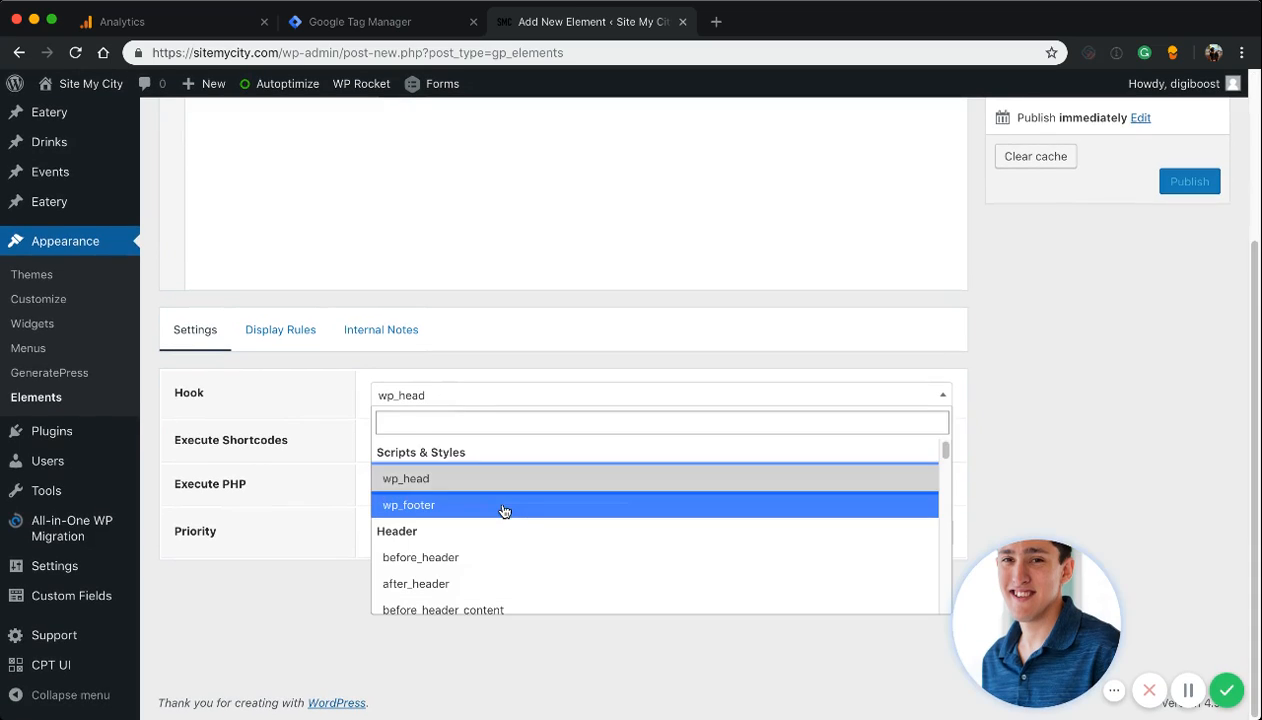
scroll(504, 511, down, 2)
scroll(504, 511, down, 6)
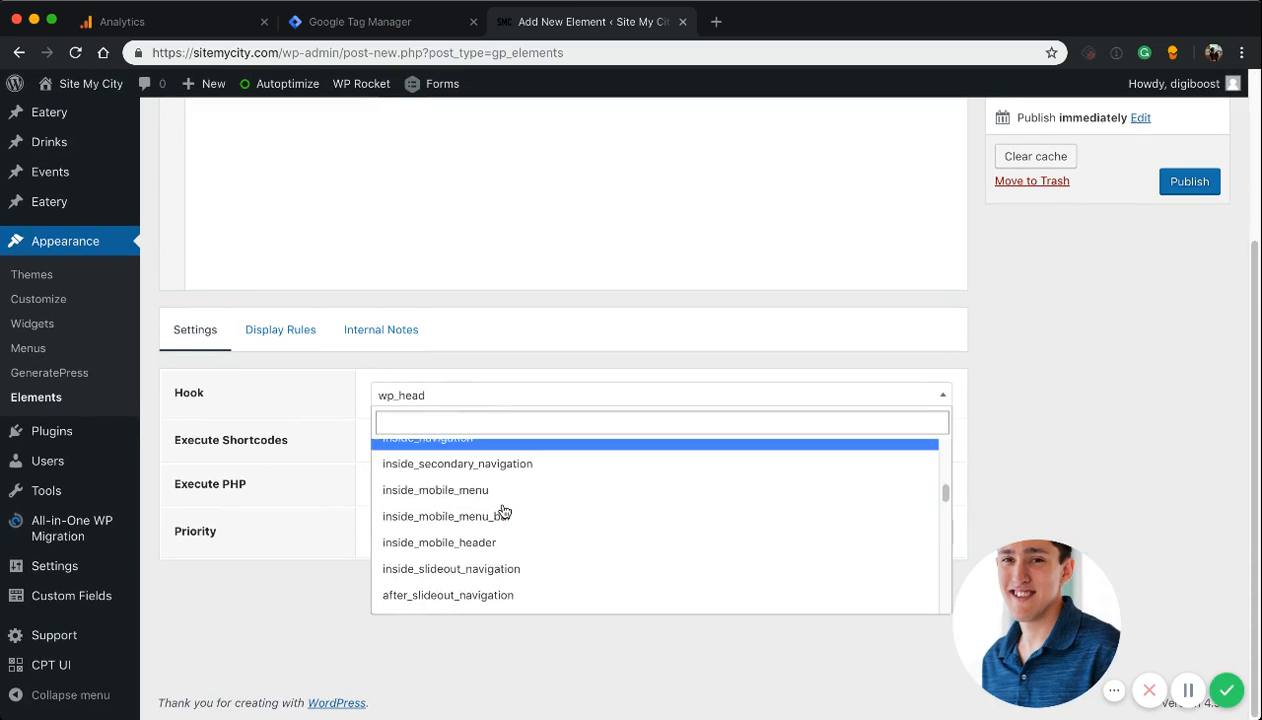
scroll(503, 510, down, 2)
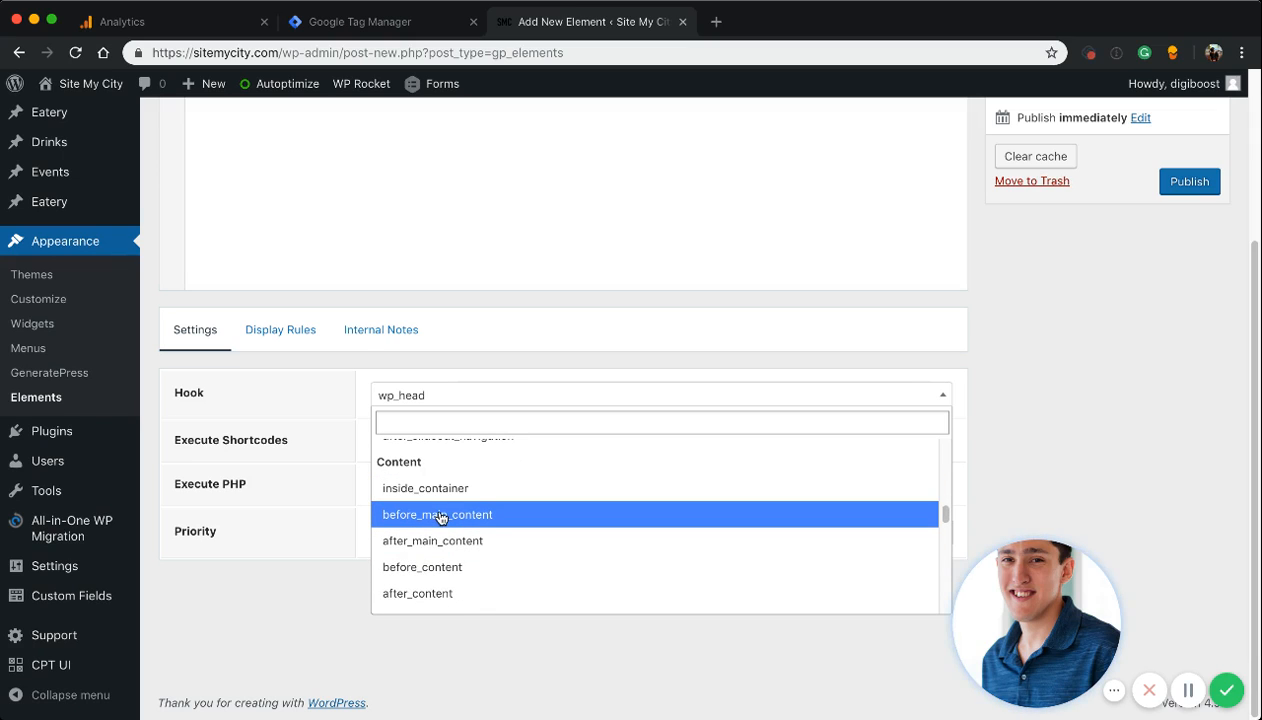
click(440, 515)
scroll(415, 413, up, 5)
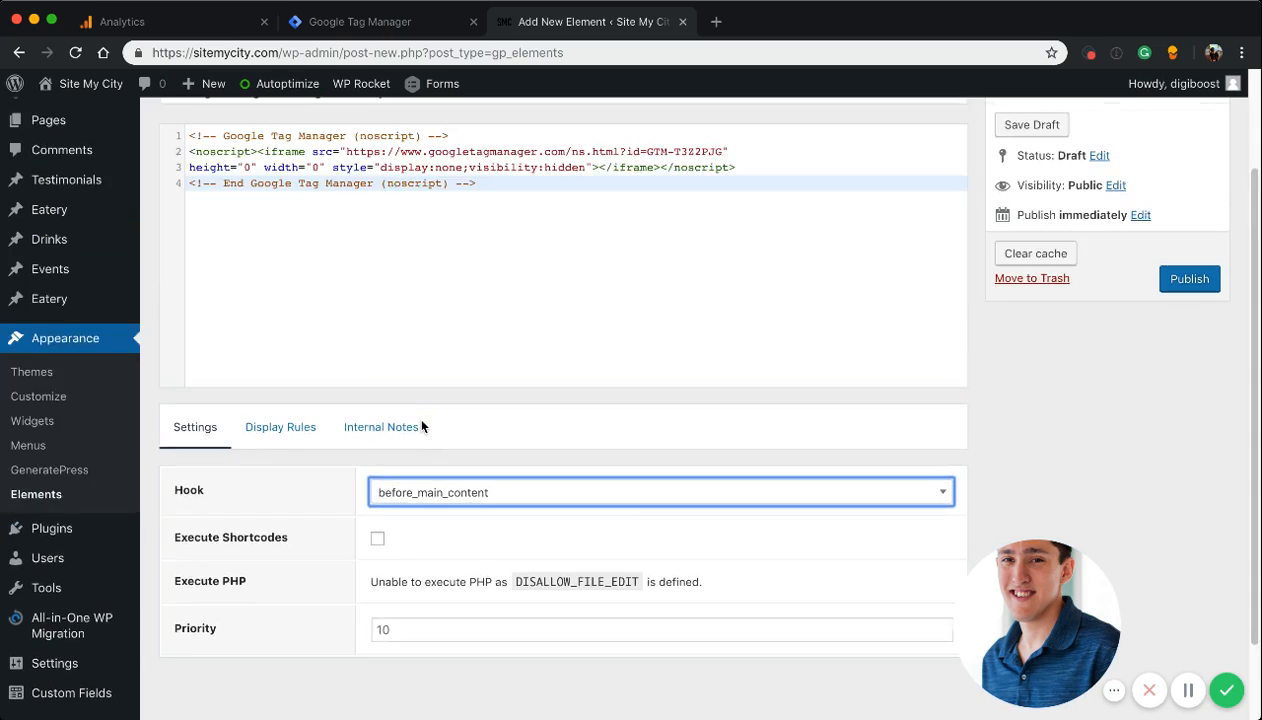
Set the body element's display location to Entire Site and publish it
click(280, 558)
scroll(282, 554, down, 5)
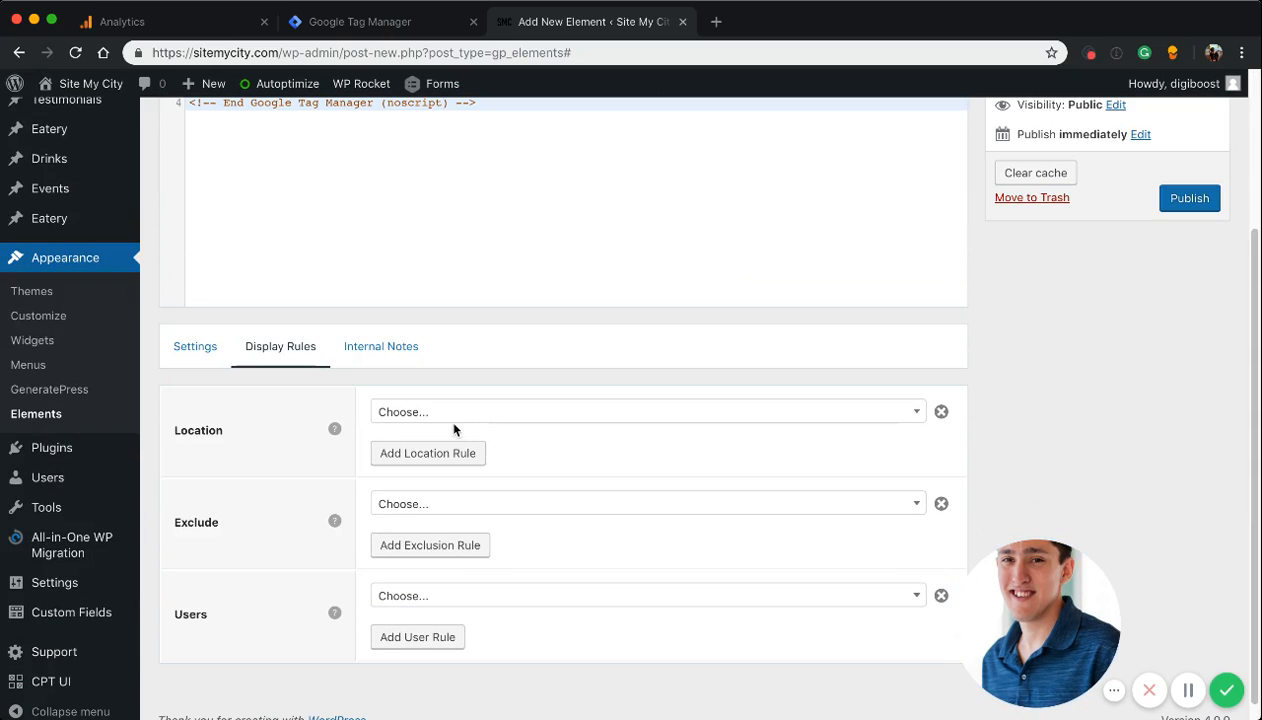
click(447, 416)
click(405, 521)
scroll(565, 325, up, 4)
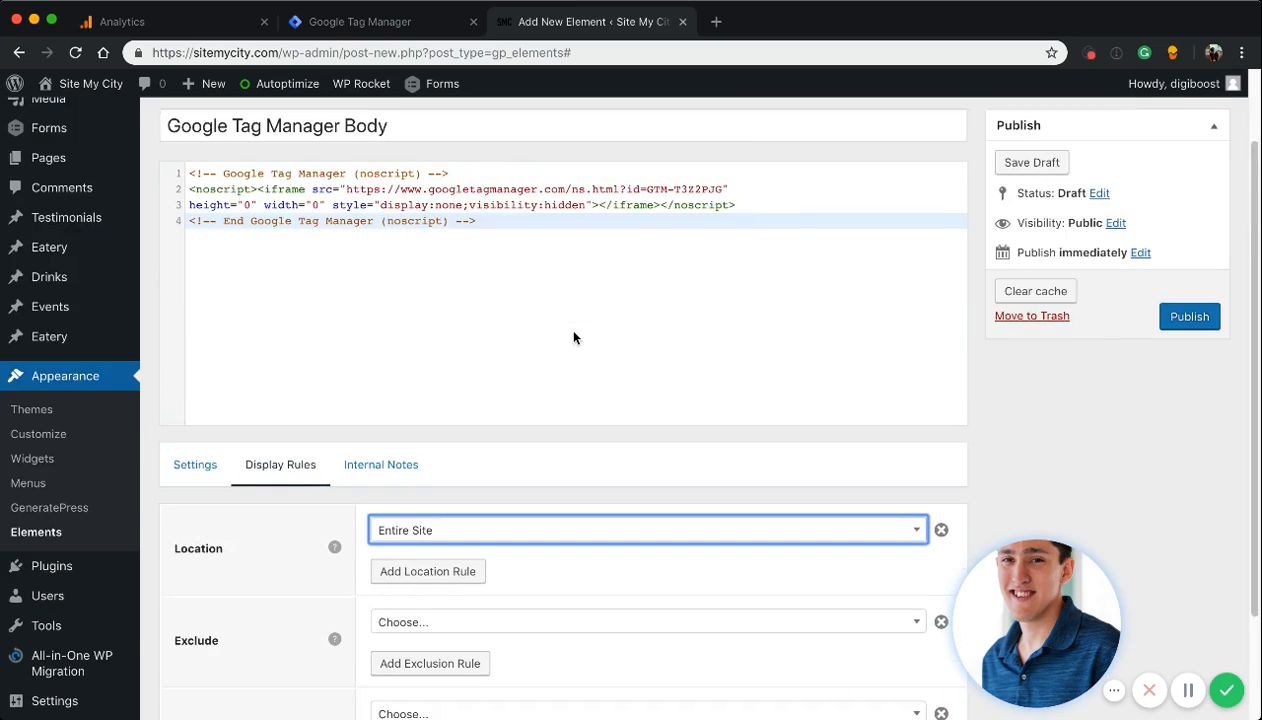
click(1172, 408)
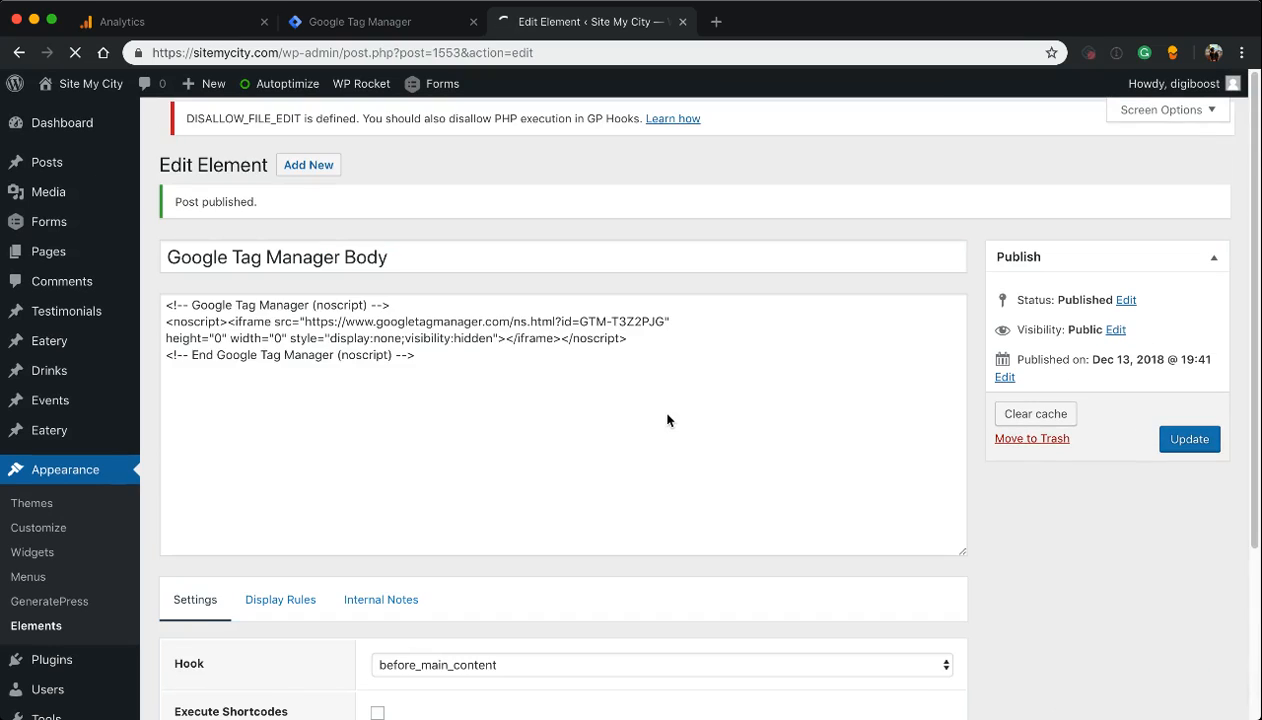
Return to Google Tag Manager, close the install instructions and add a new Google Analytics - Universal Analytics tag
click(350, 24)
click(361, 532)
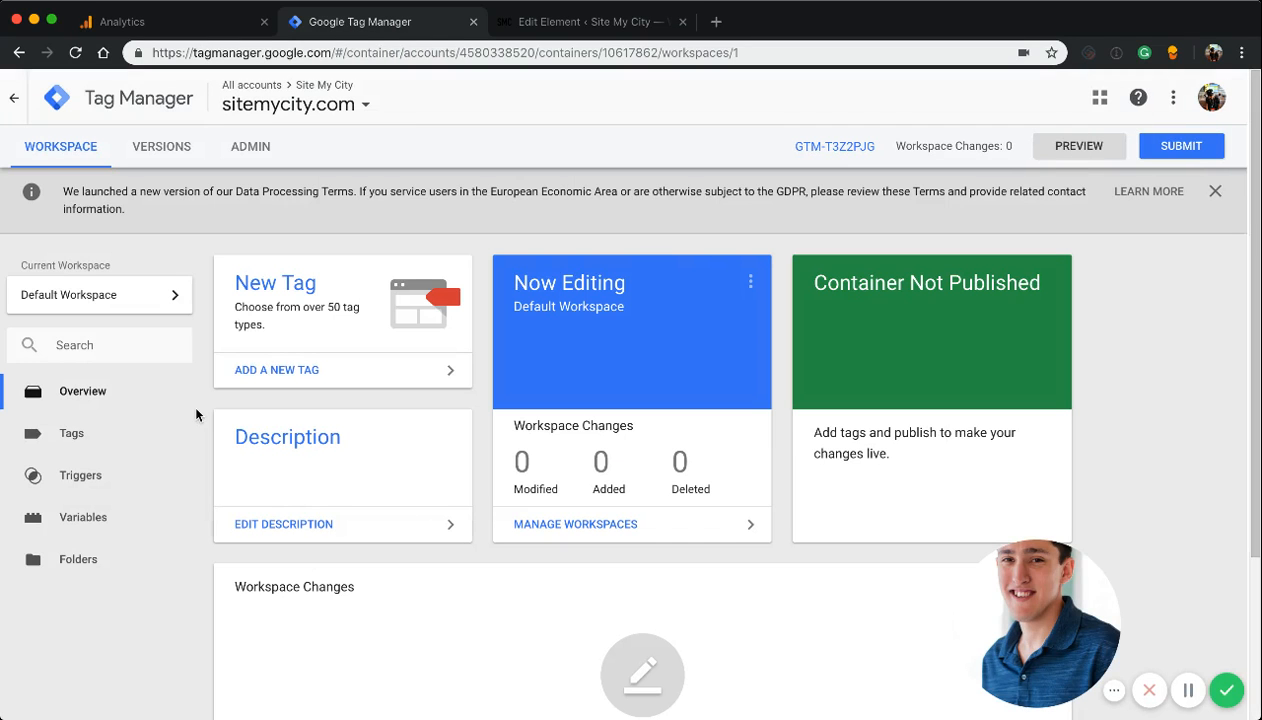
click(281, 376)
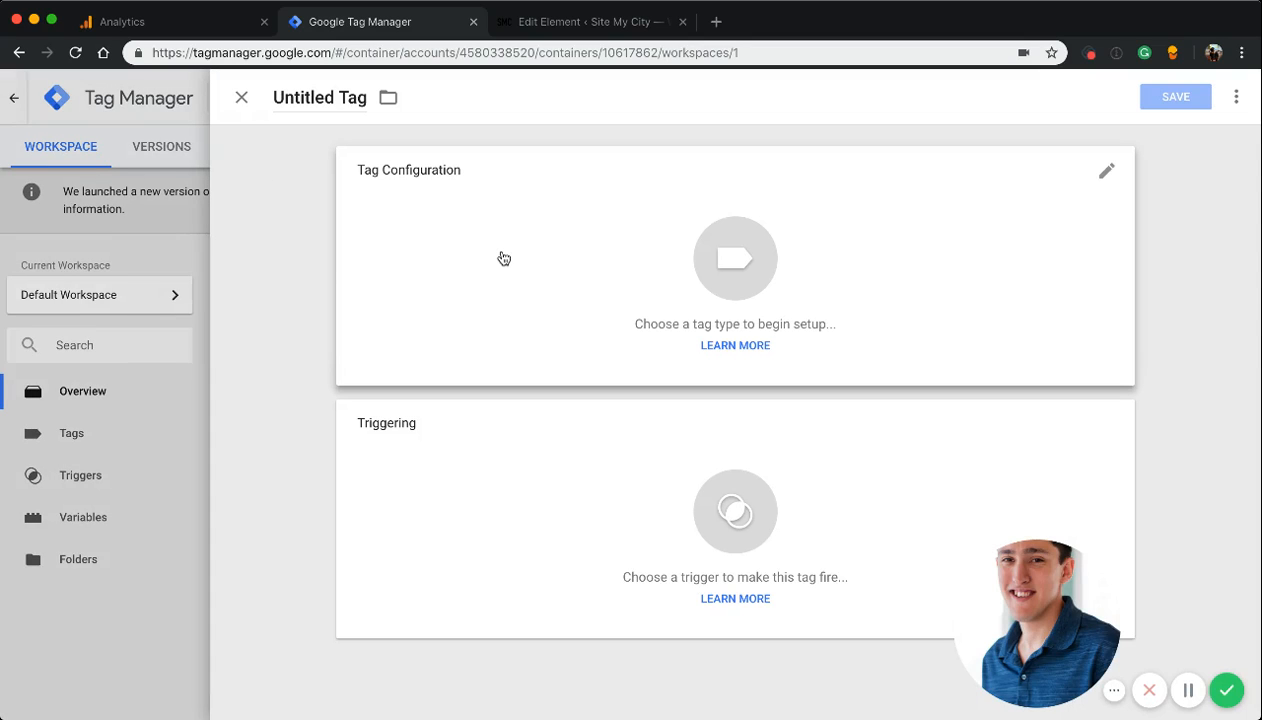
click(504, 259)
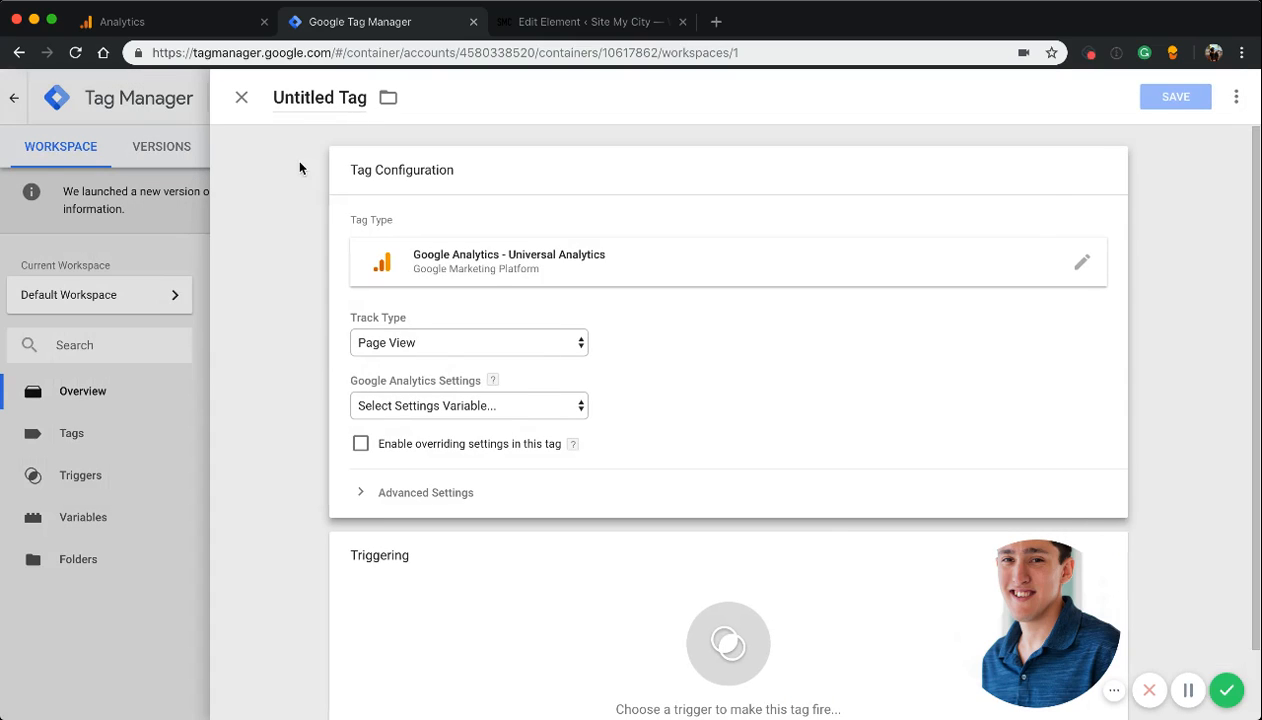
Create a settings variable for the tag using the tracking ID copied from Google Analytics, and save it as Google Analytics Settings
click(437, 403)
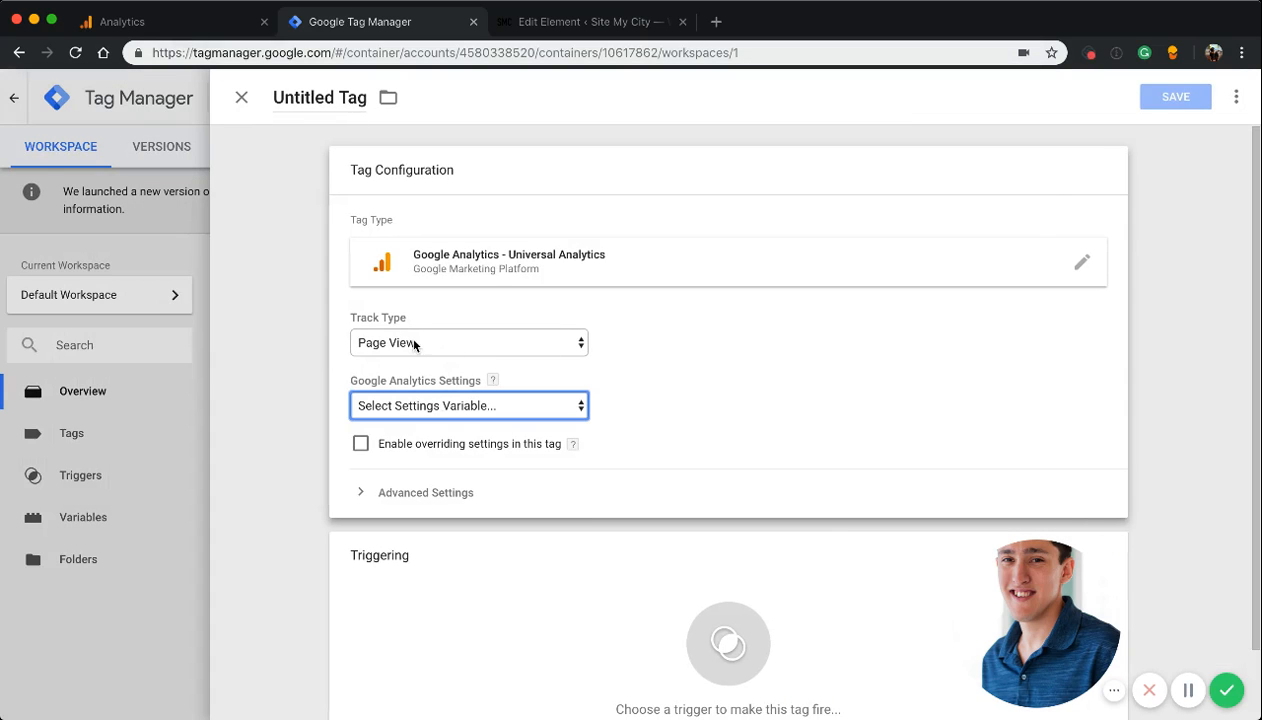
click(443, 437)
click(153, 22)
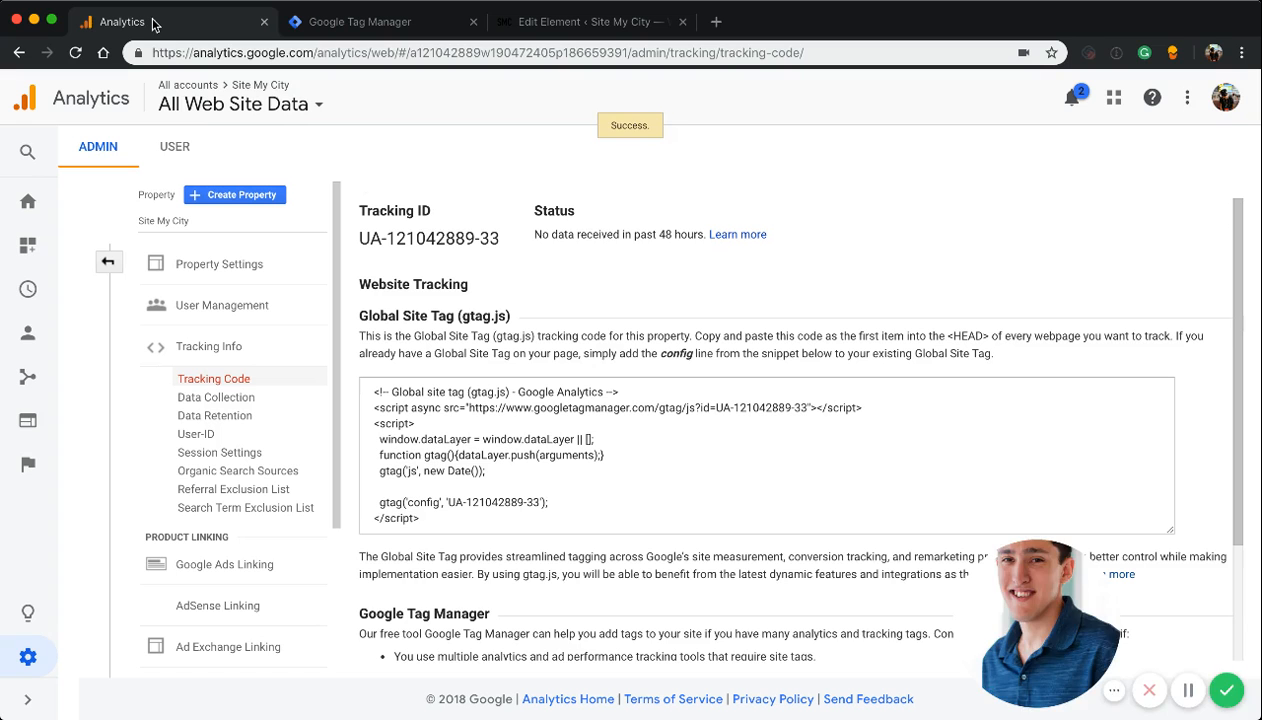
drag(500, 242, 359, 238)
key(ctrl+c)
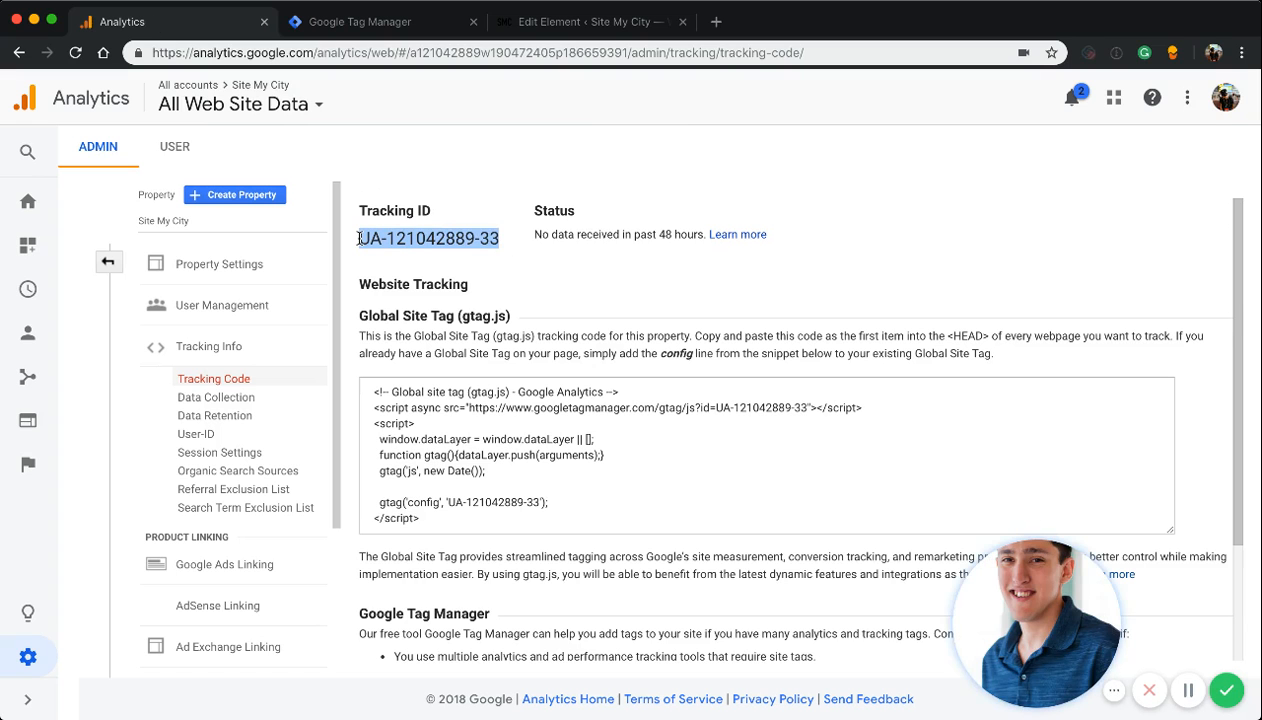
click(338, 30)
click(431, 340)
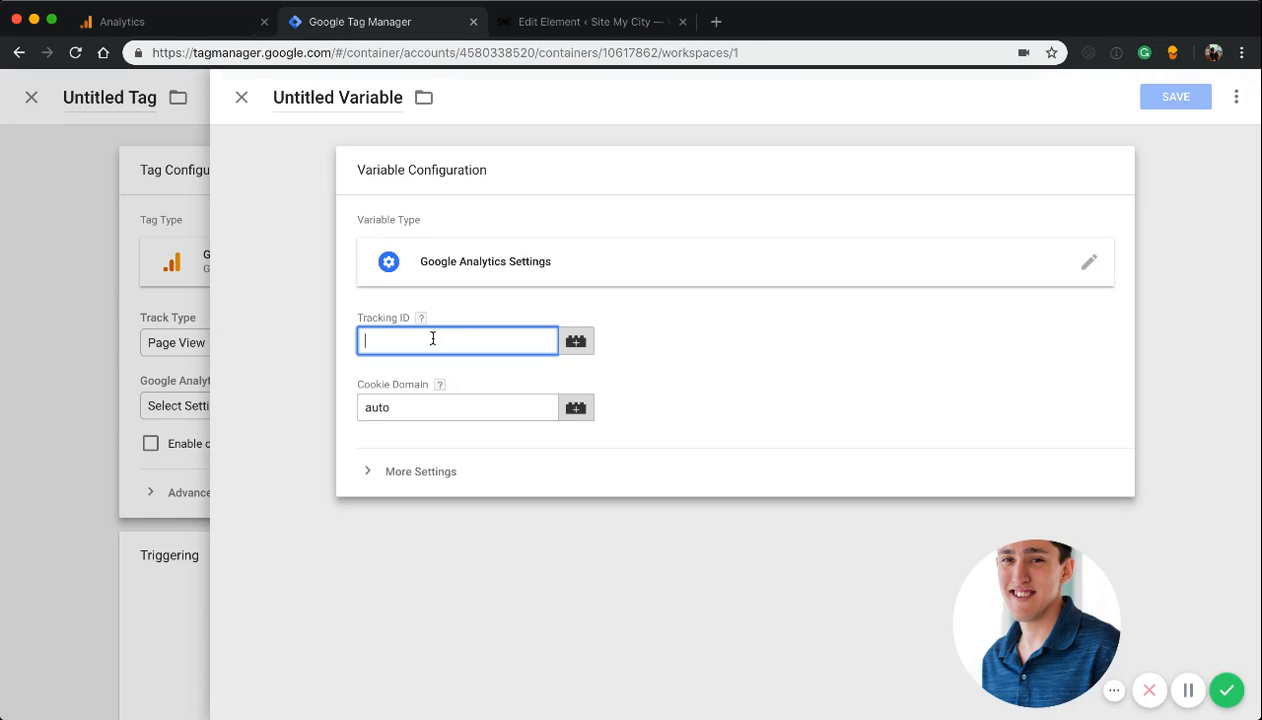
key(ctrl+v)
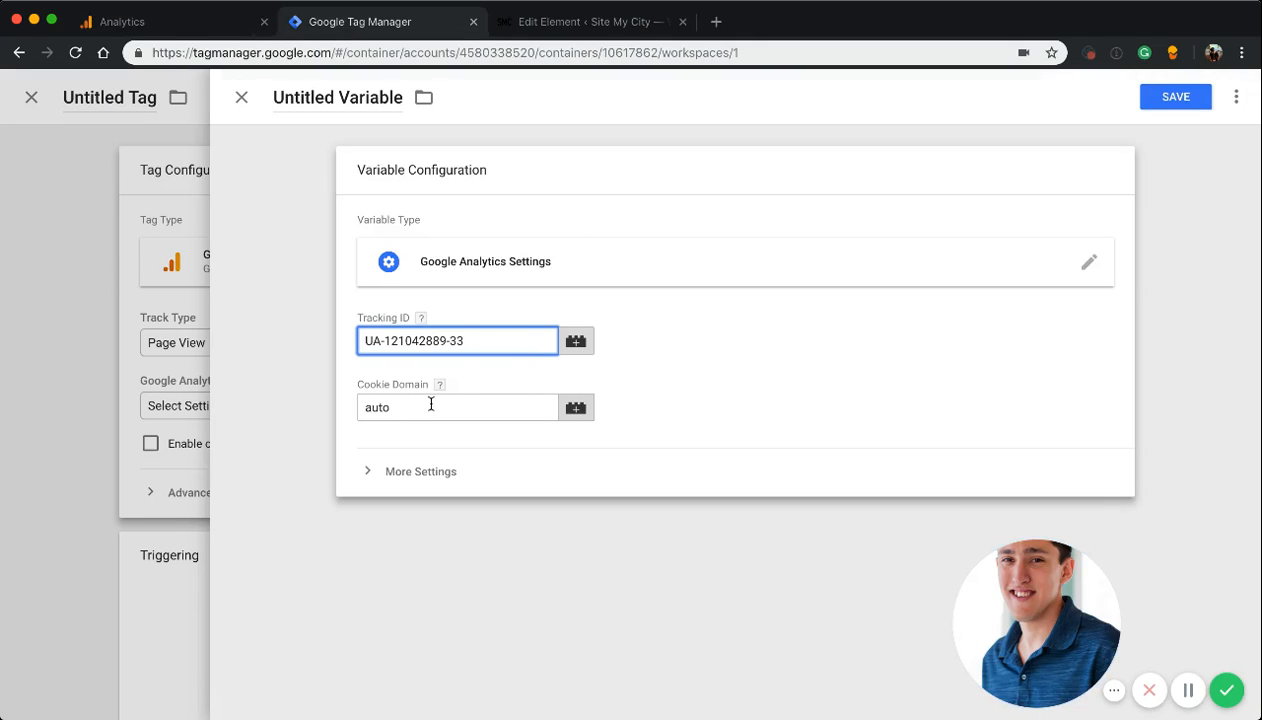
click(1175, 100)
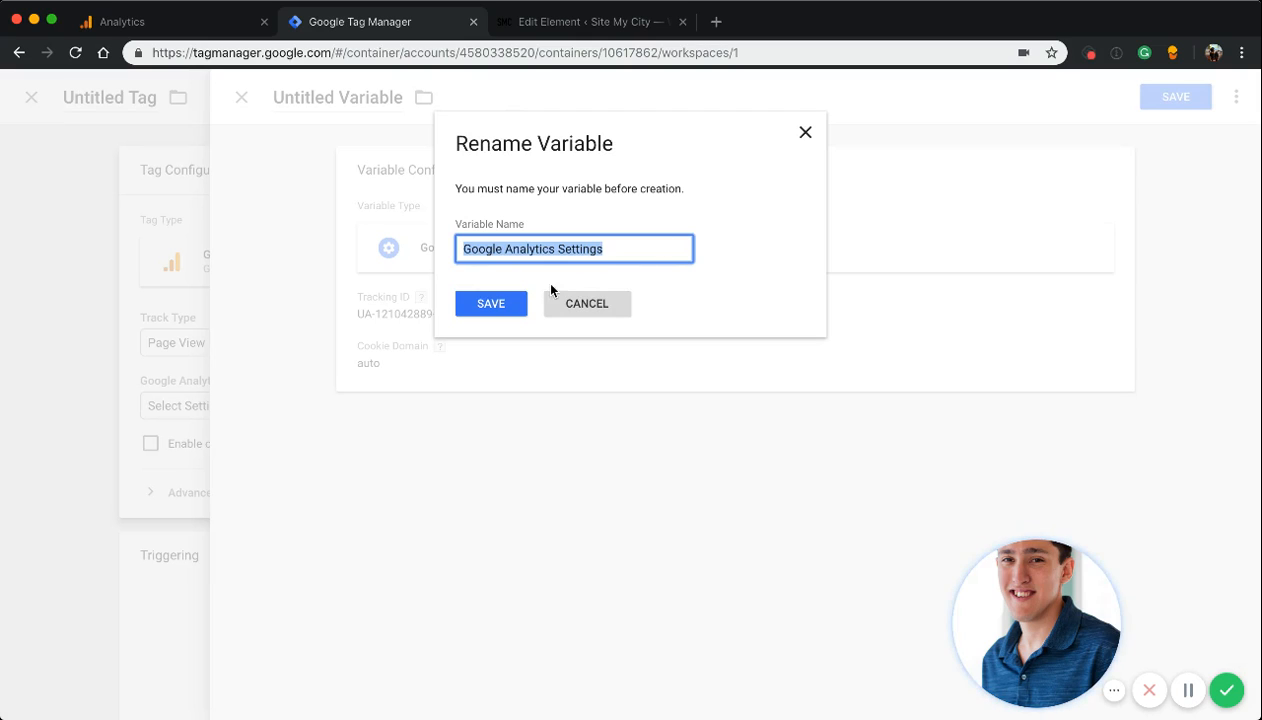
click(481, 312)
Make the tag fire on the All Pages trigger and save it as Google Analytics - Universal Analytics
click(1168, 100)
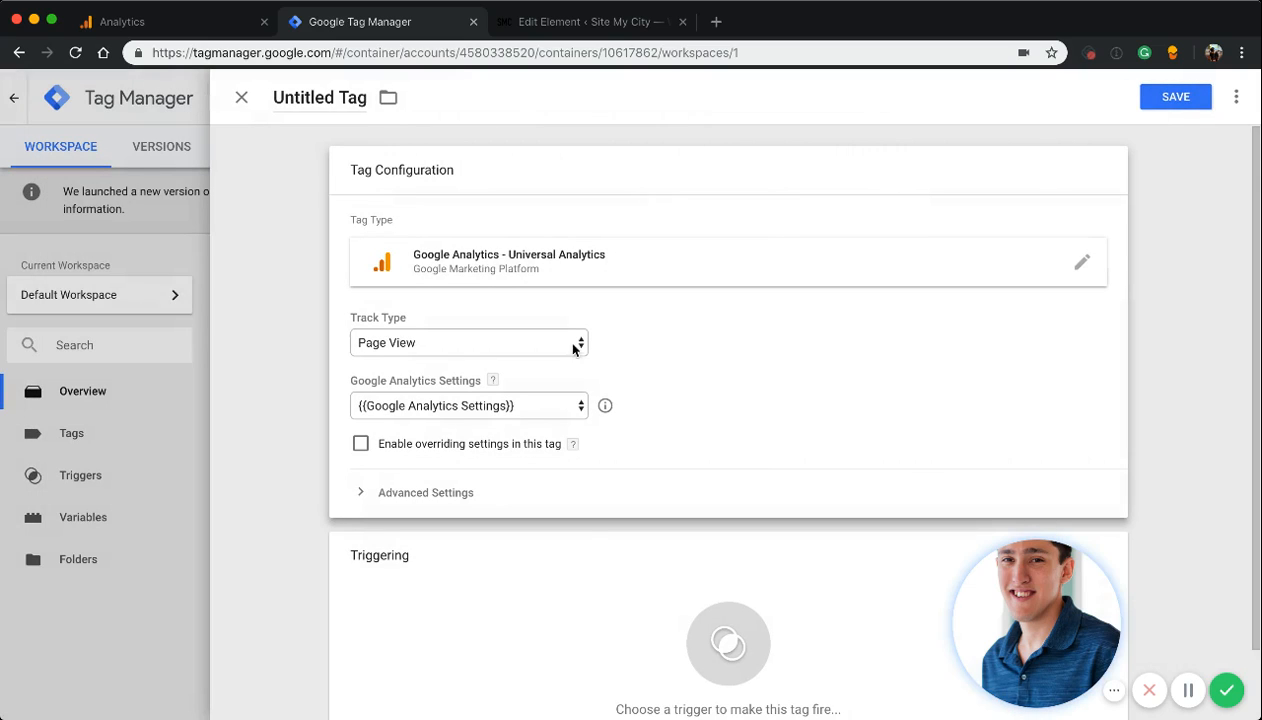
click(607, 591)
click(425, 175)
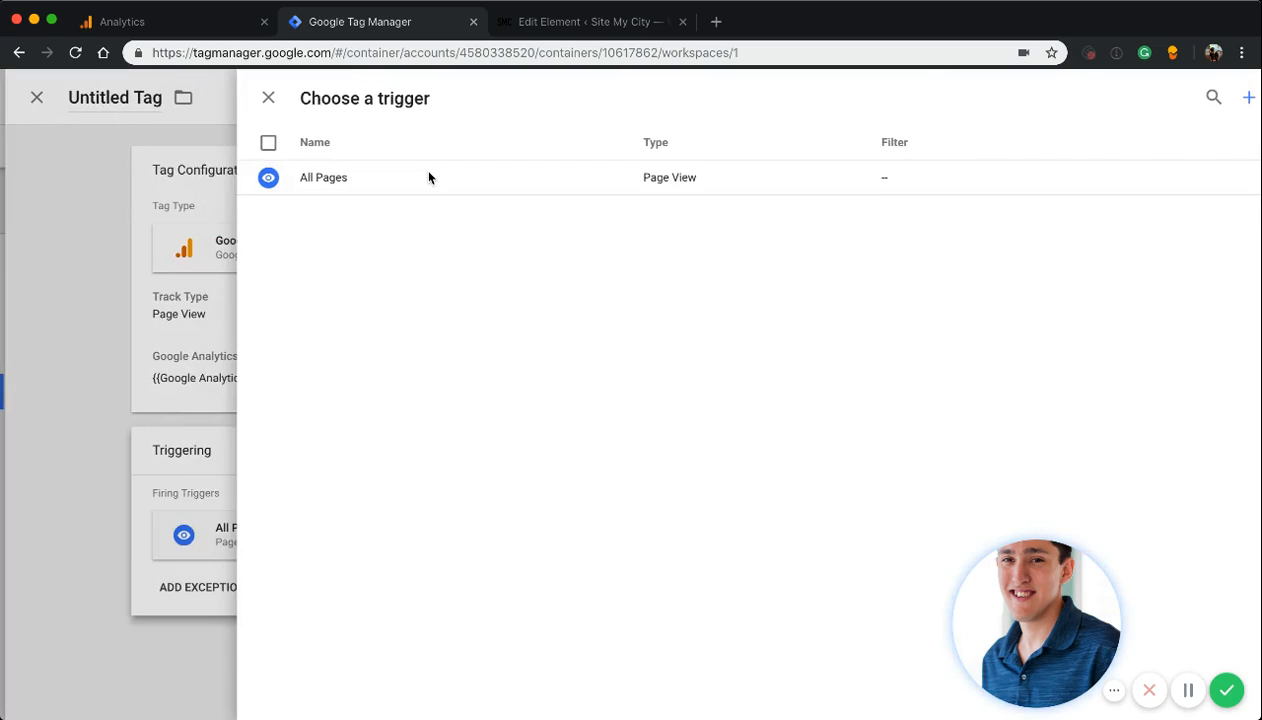
click(1170, 100)
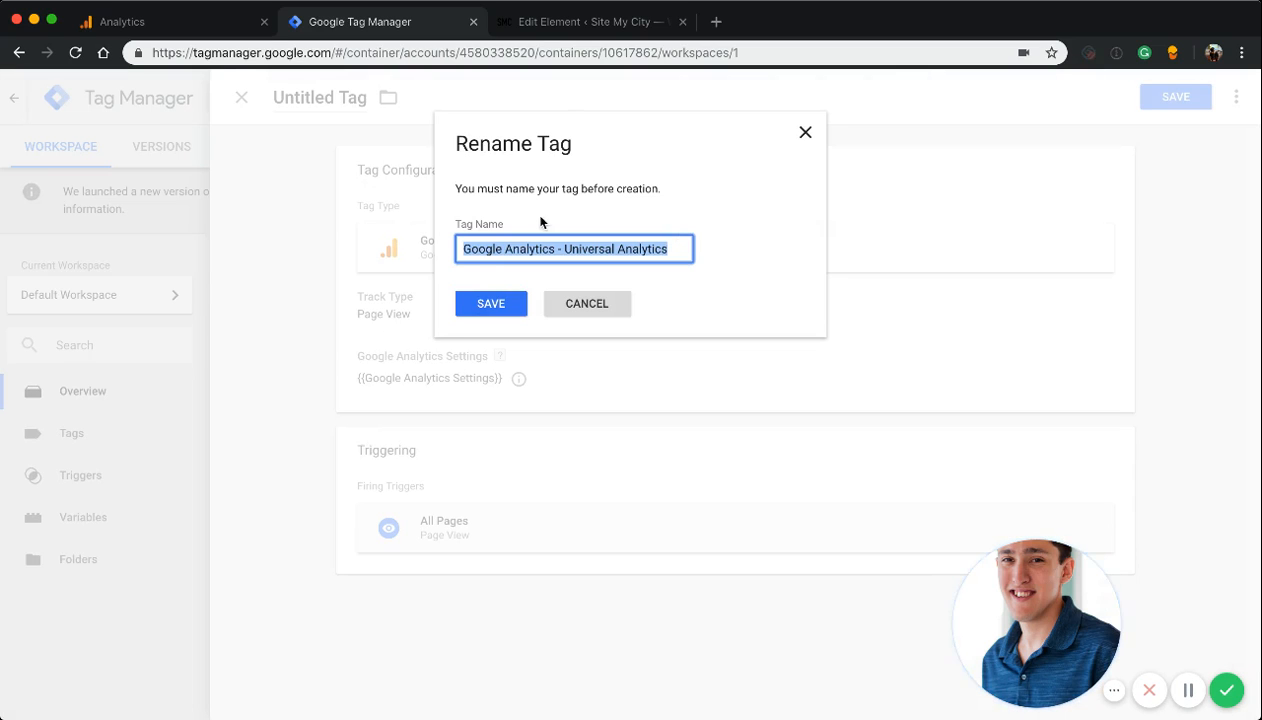
click(484, 309)
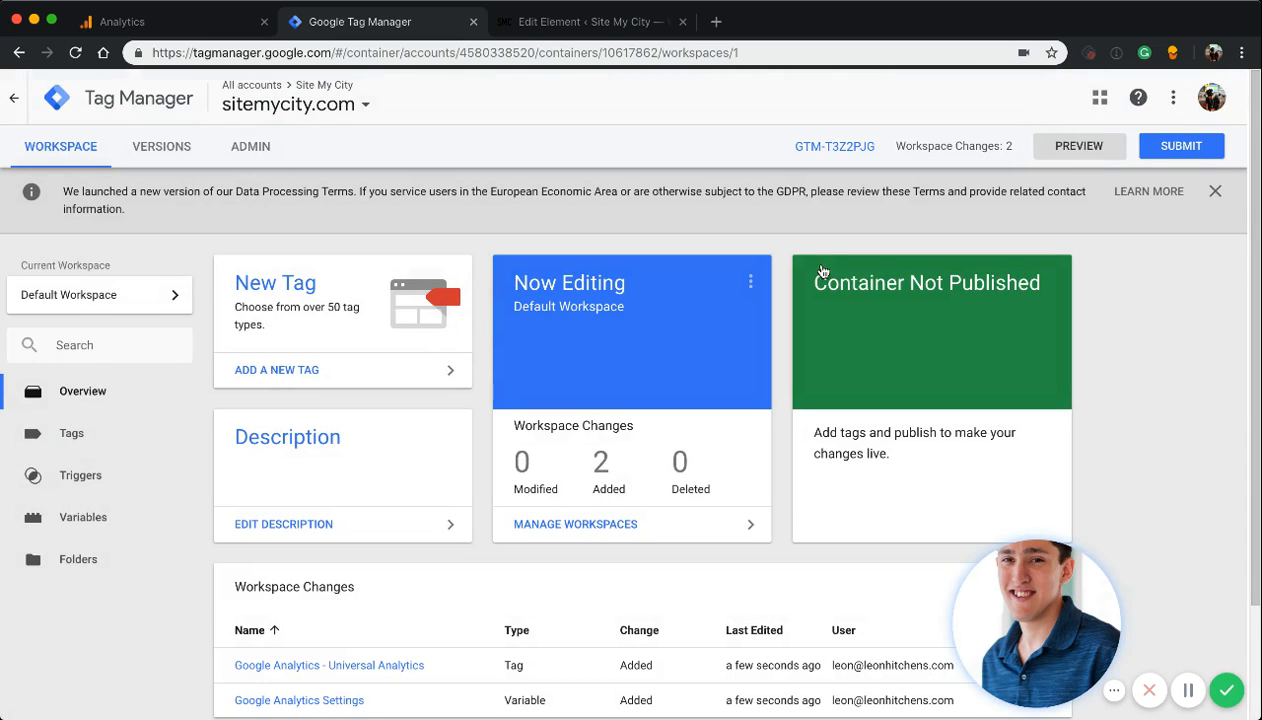
Start submitting the workspace changes and name the version GA ADDED
scroll(512, 477, down, 3)
scroll(512, 477, up, 3)
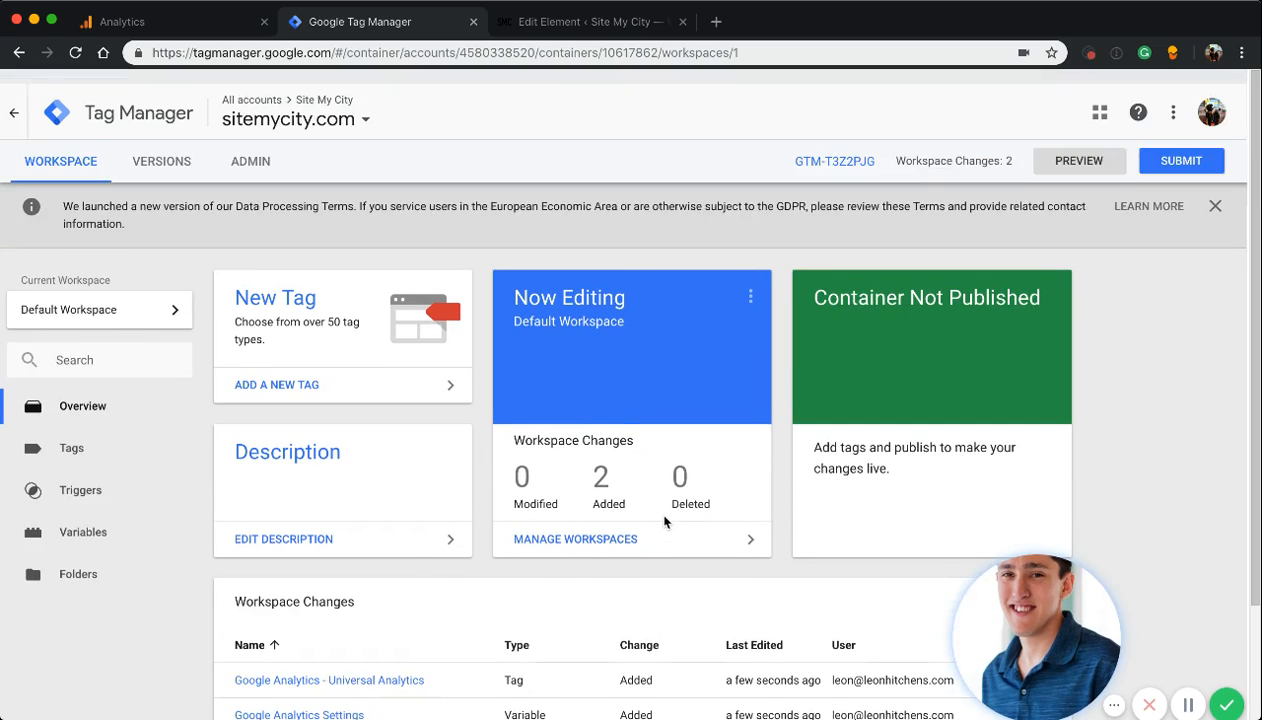
click(1178, 148)
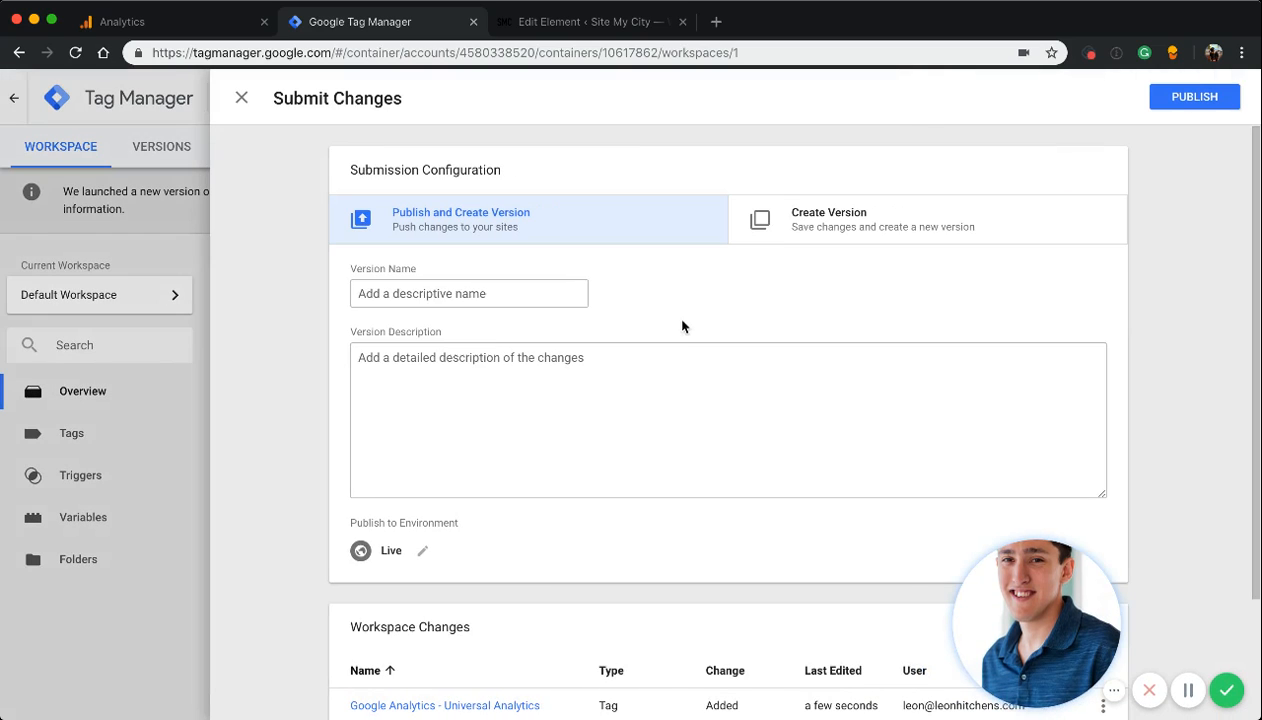
click(456, 302)
text(Ga)
key(BackSpace)
text(A )
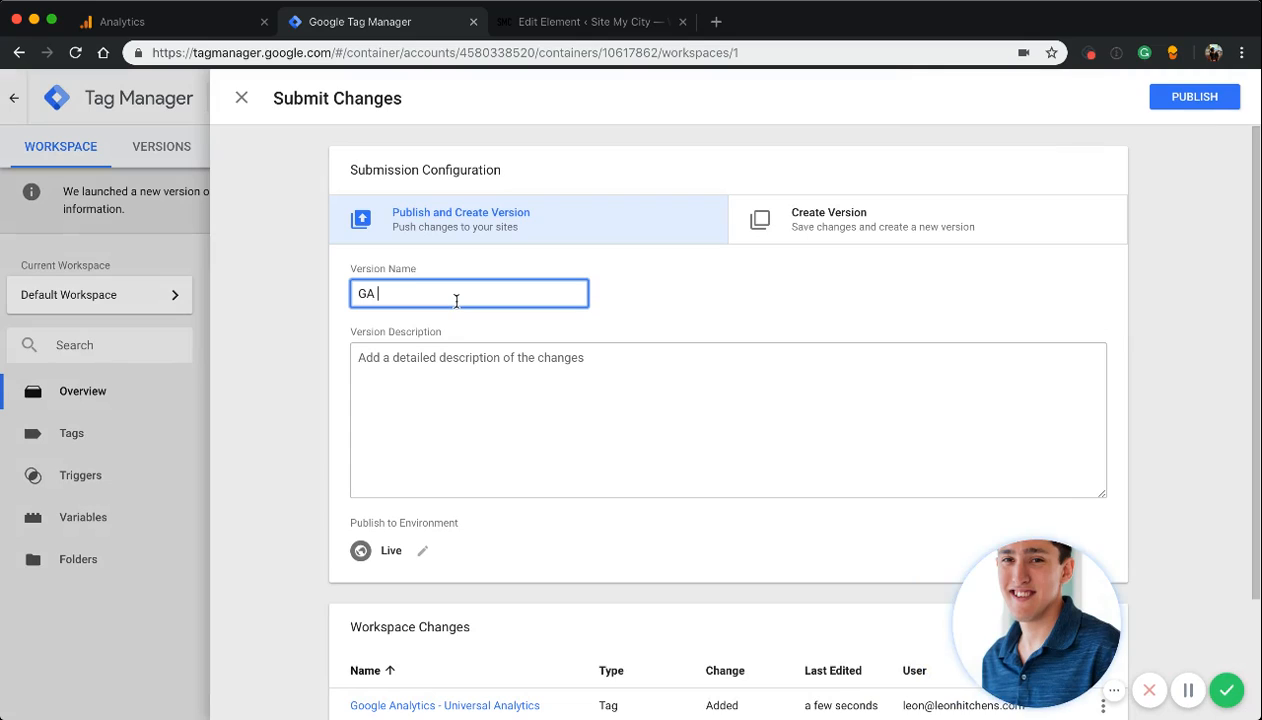
text(ADDEd)
click(476, 355)
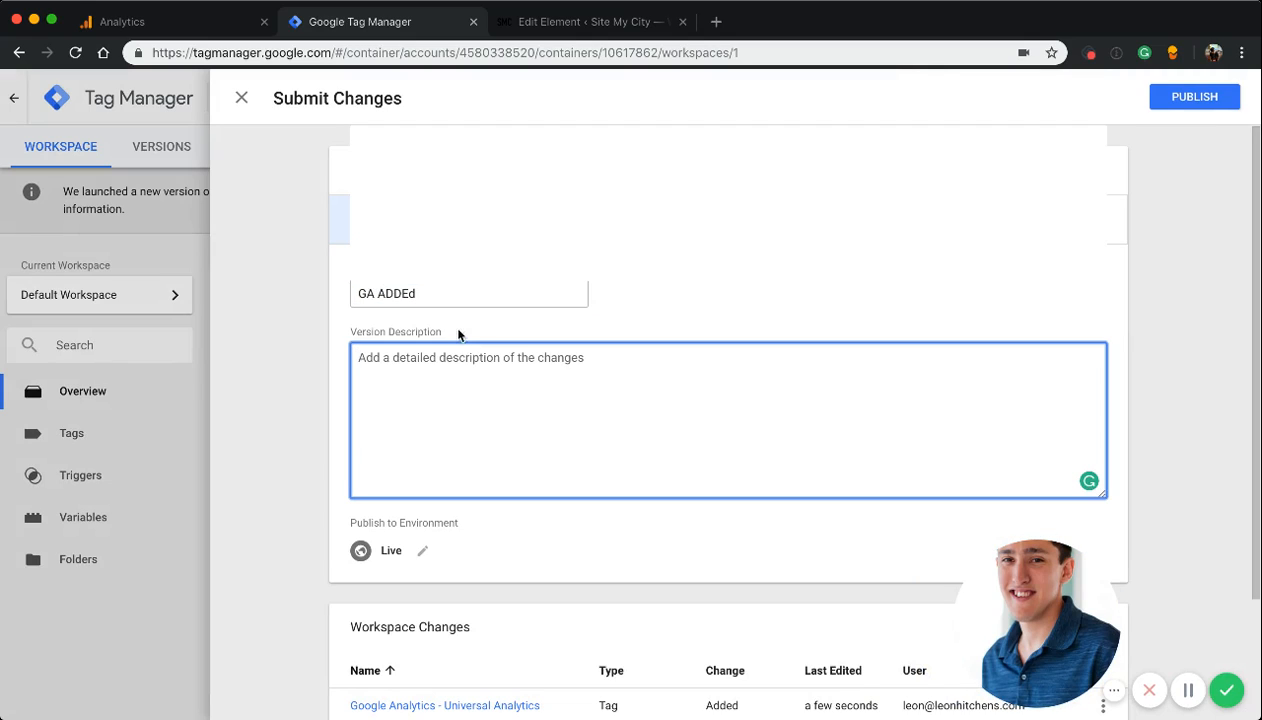
click(436, 297)
Enter GA ADDED as the version description and publish the version to the Live environment
click(451, 359)
text(GA)
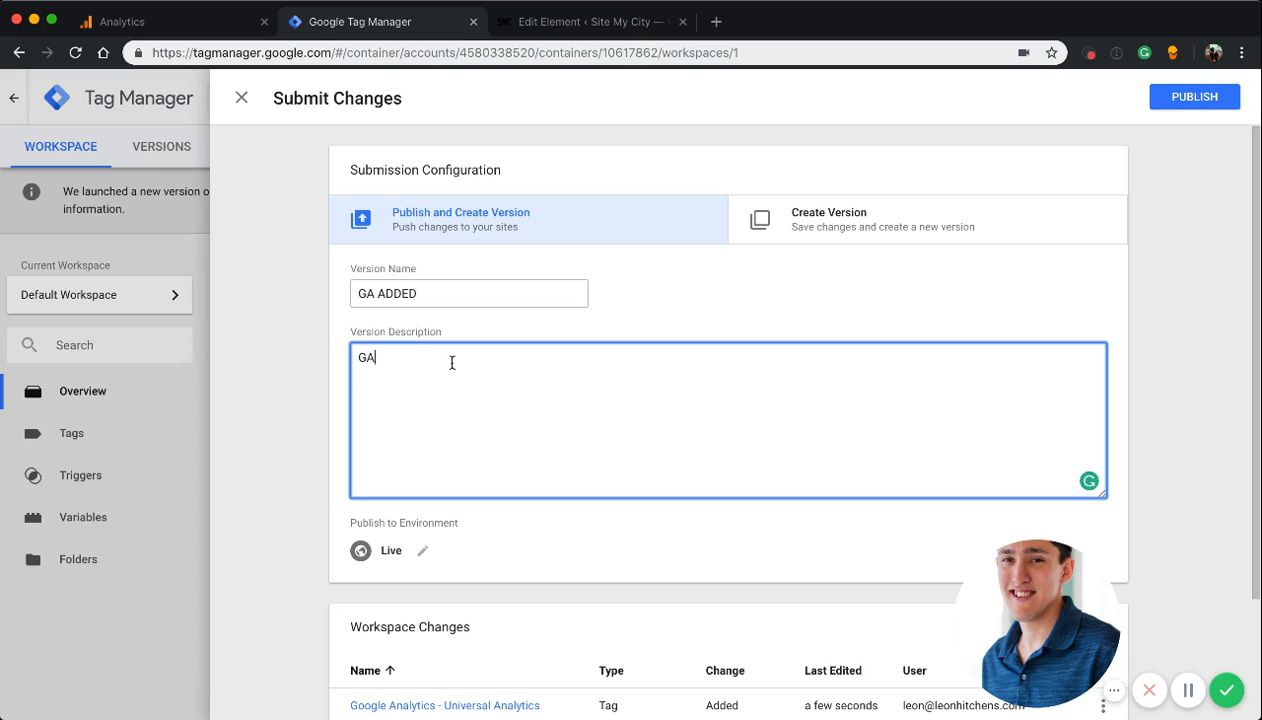
text( ADDED)
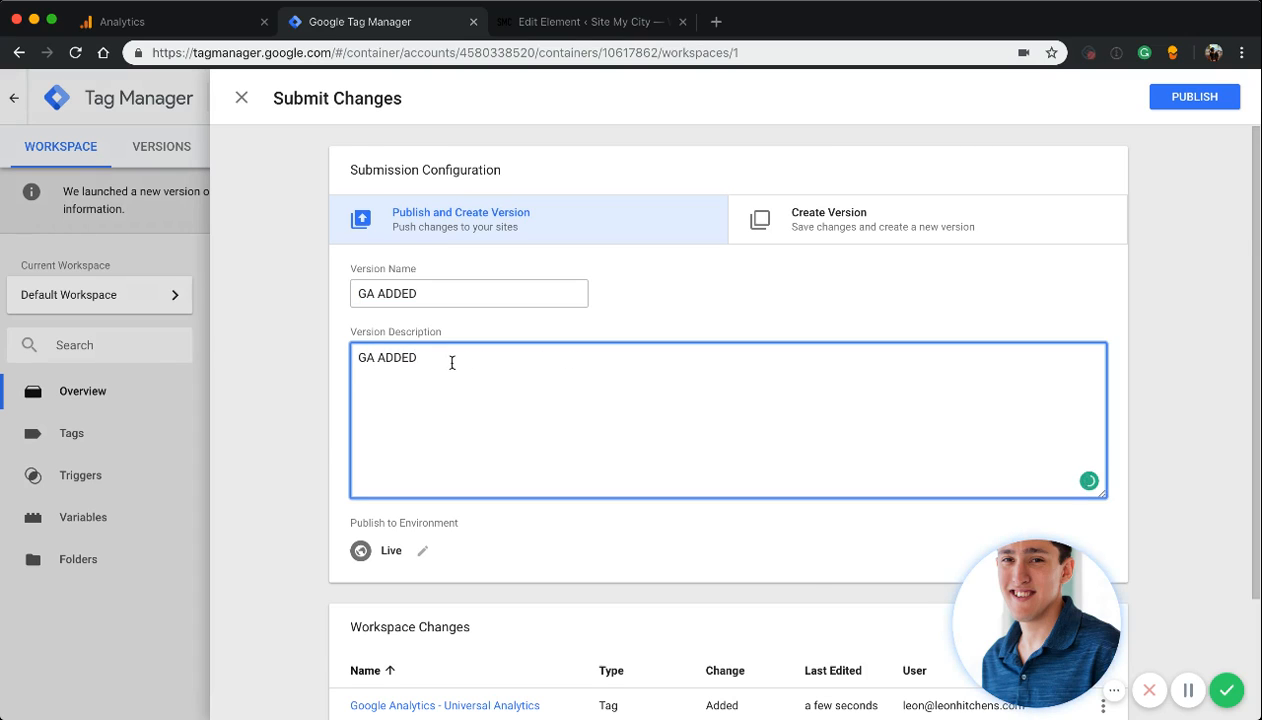
key(Tab)
scroll(452, 363, down, 3)
scroll(566, 414, up, 2)
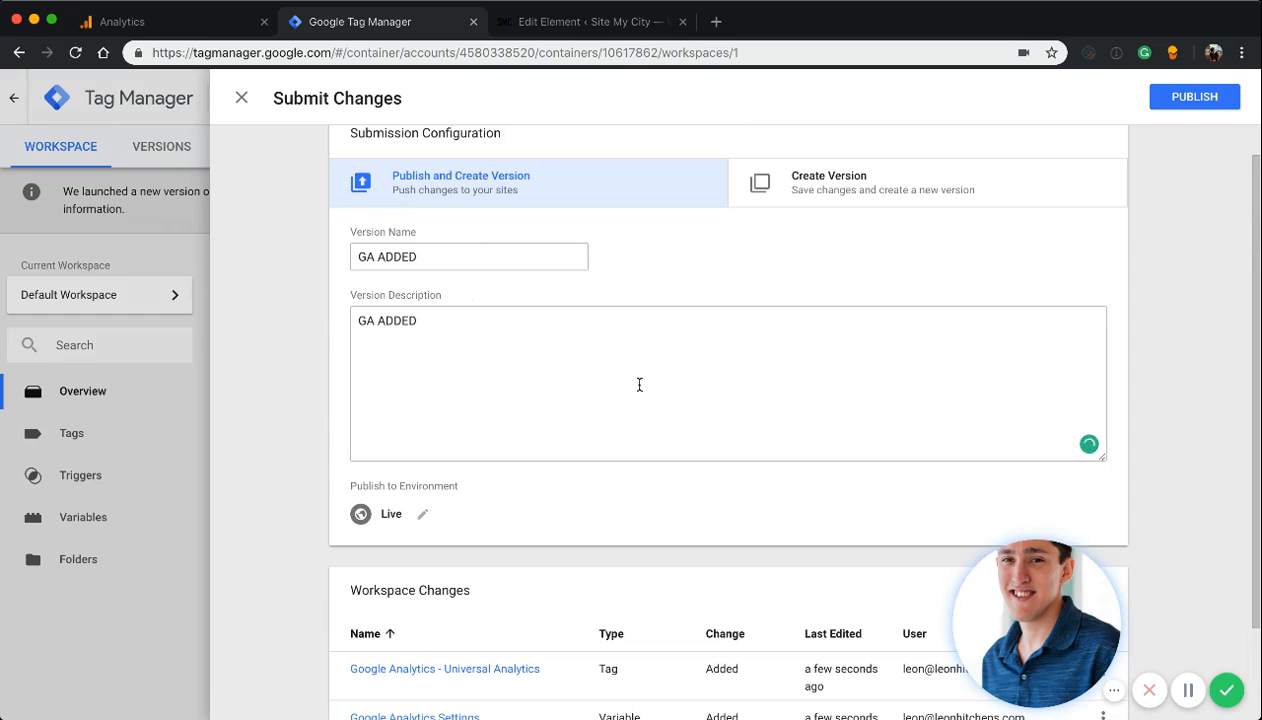
scroll(640, 388, down, 2)
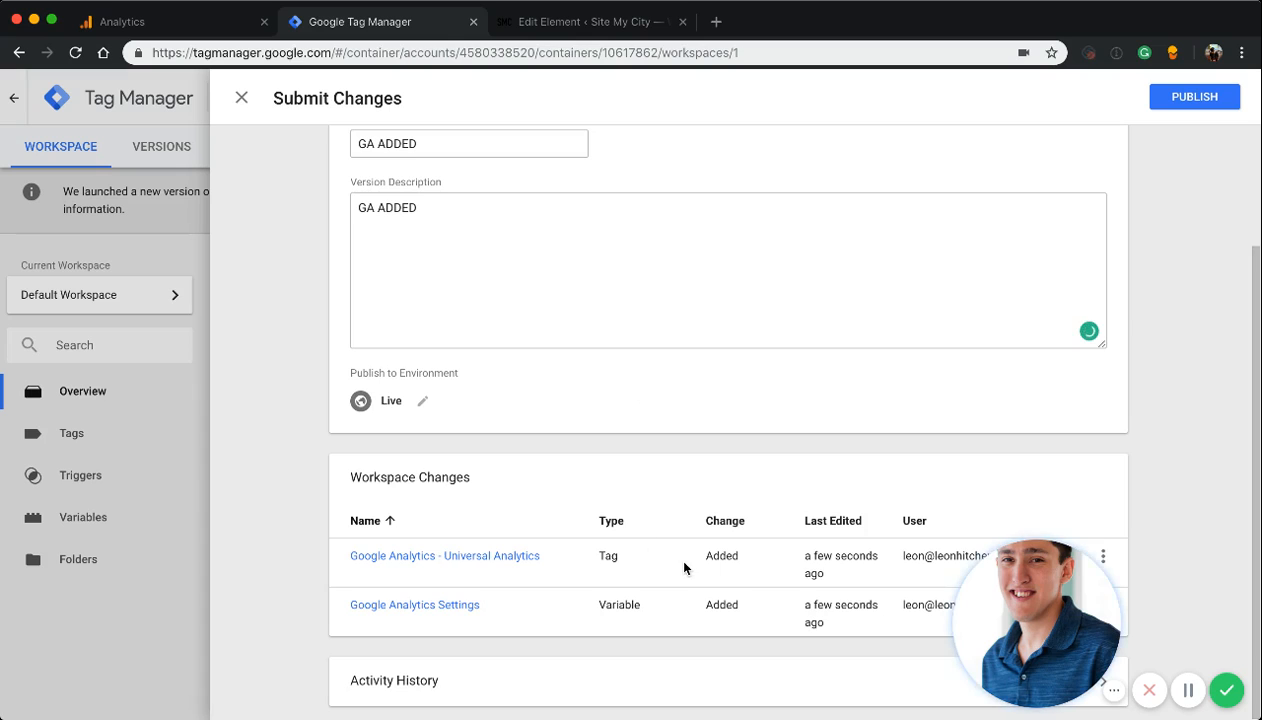
scroll(782, 520, up, 2)
click(1194, 96)
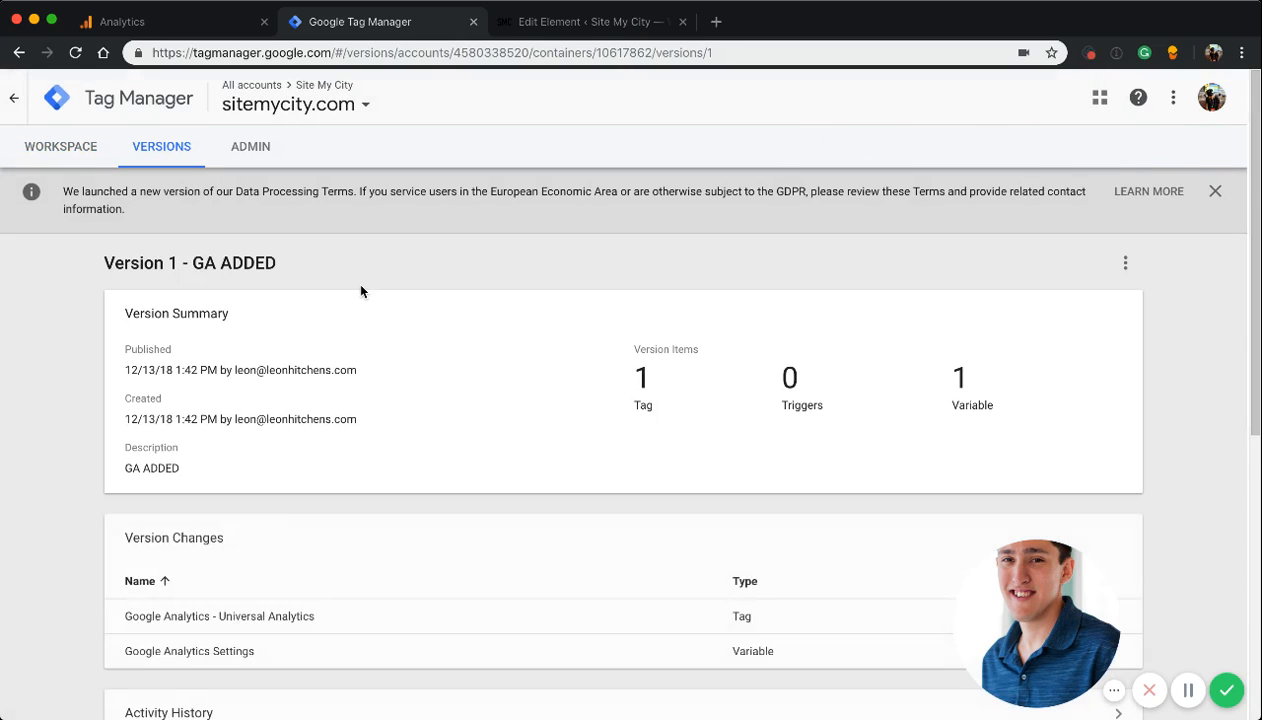
Review the published version's summary, switch to the WordPress site and reload the sitemycity.com home page
scroll(360, 290, down, 5)
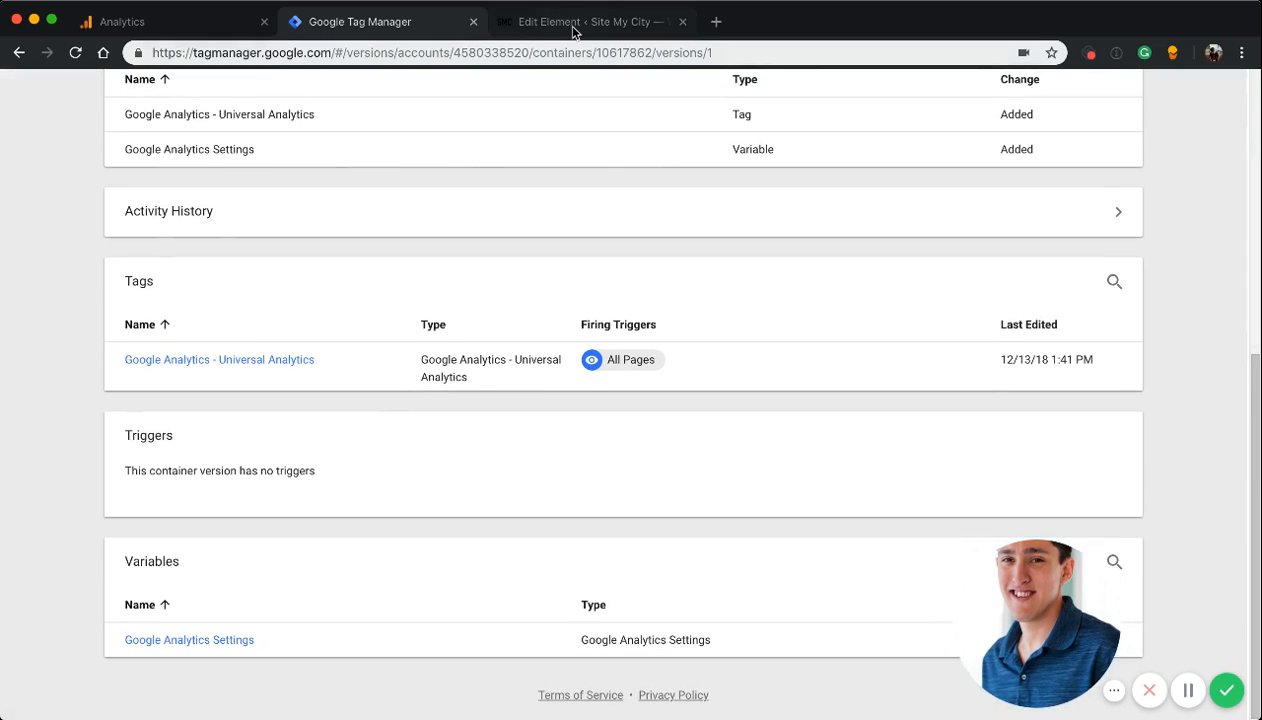
click(577, 22)
mouse_move(77, 91)
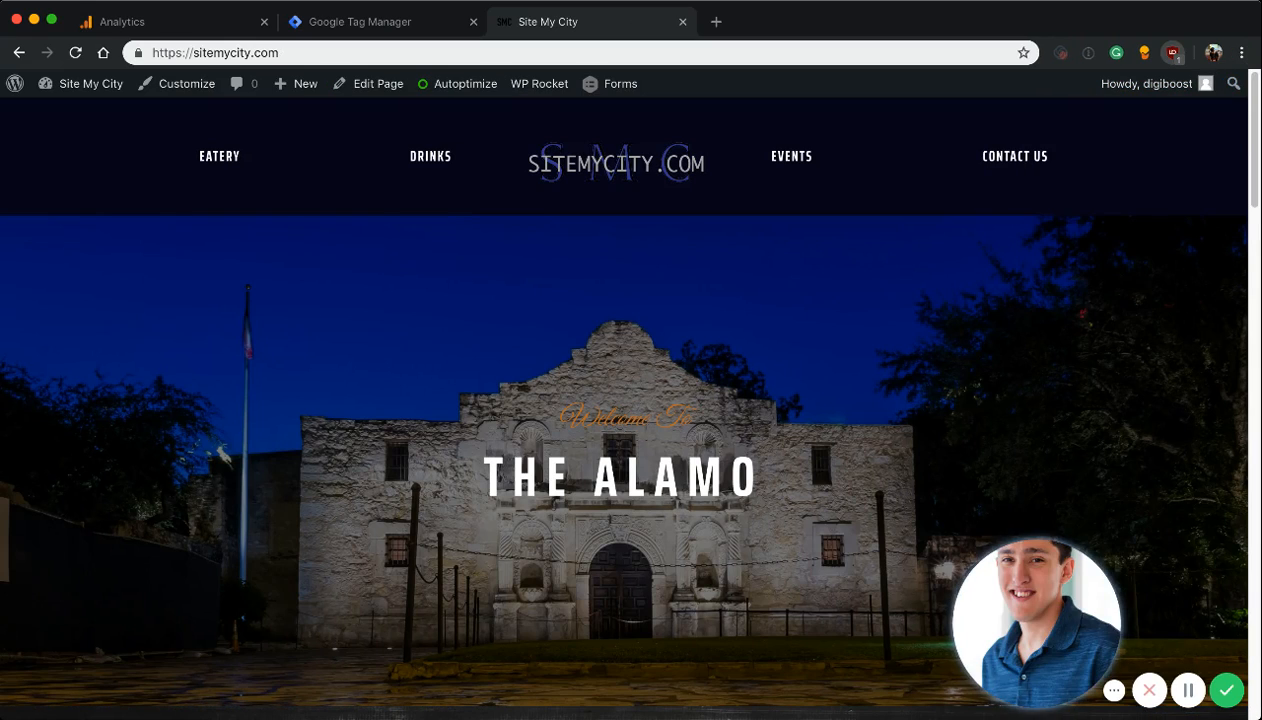
key(super+r)
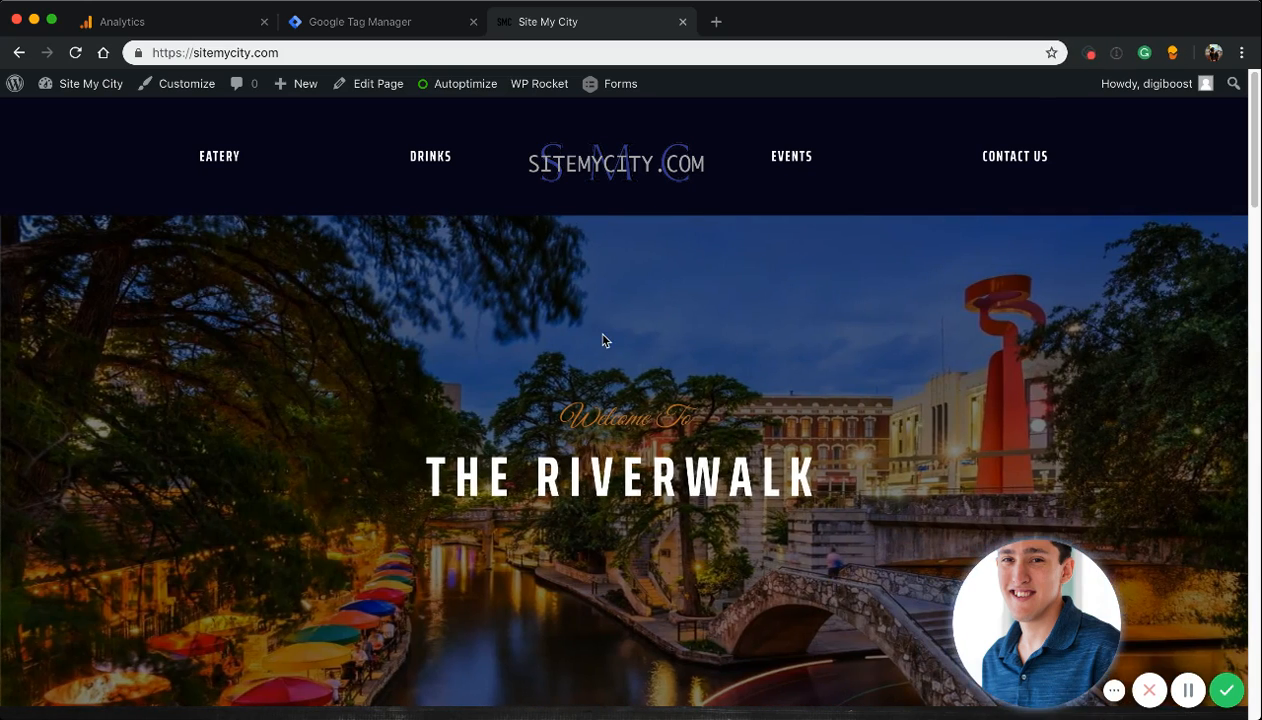
Browse the site's Events page and open the Sea World San Antonio link, keeping the Events page in view
click(1010, 160)
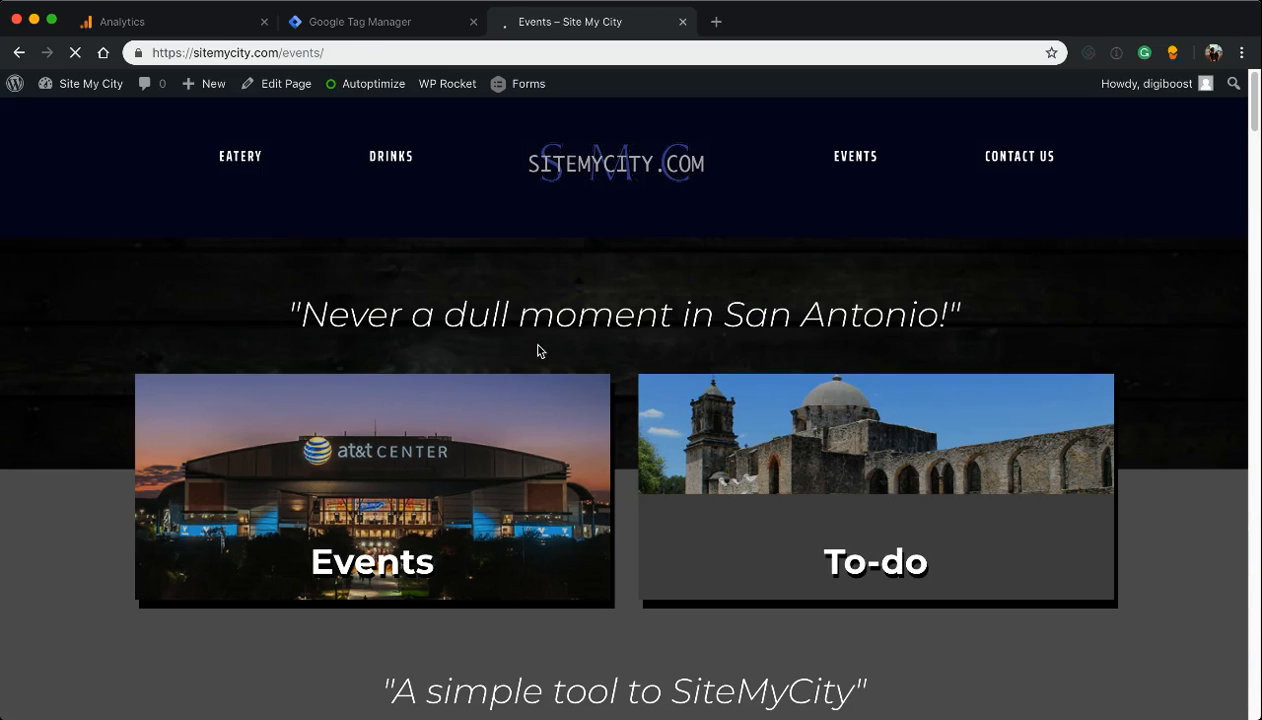
scroll(744, 470, down, 5)
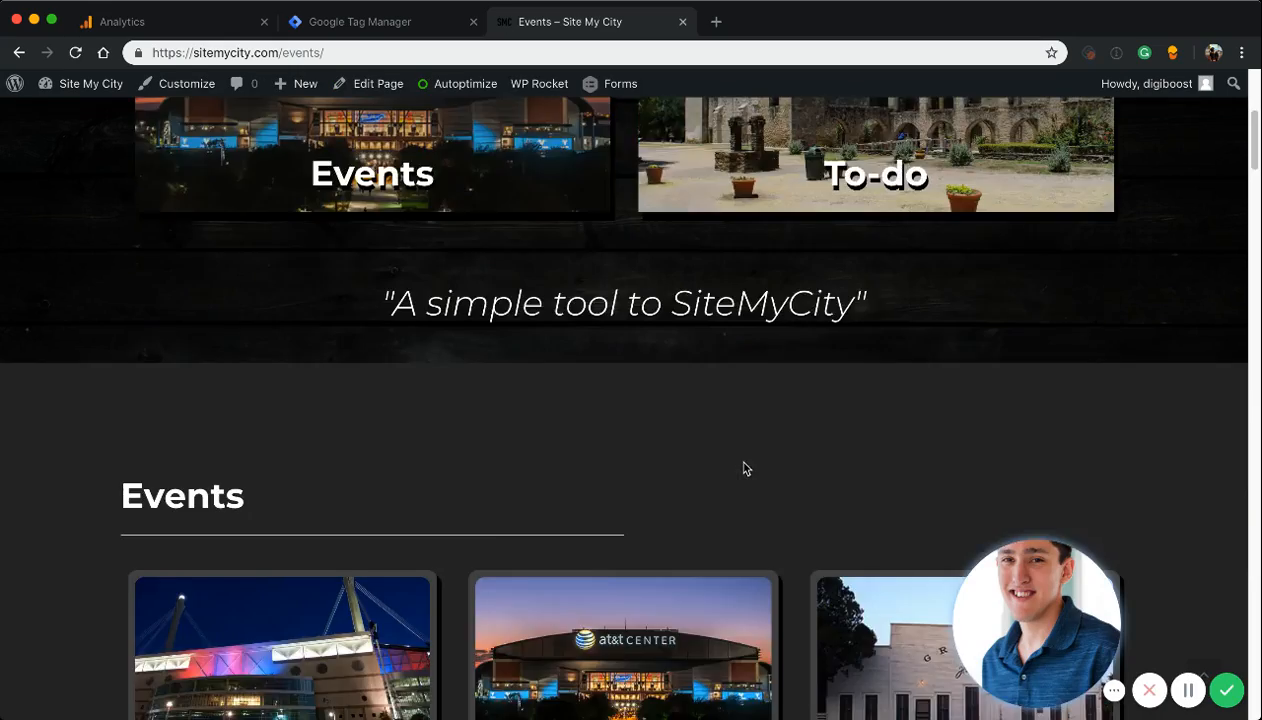
scroll(744, 468, down, 20)
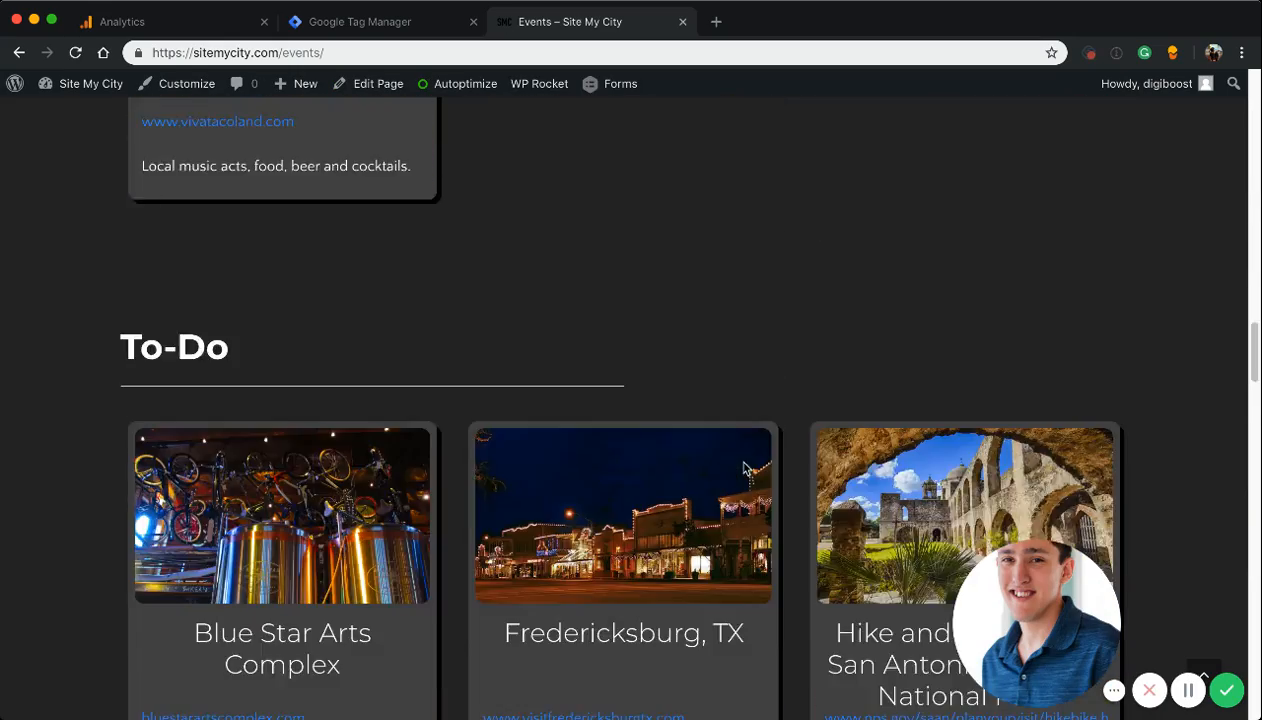
scroll(744, 468, down, 10)
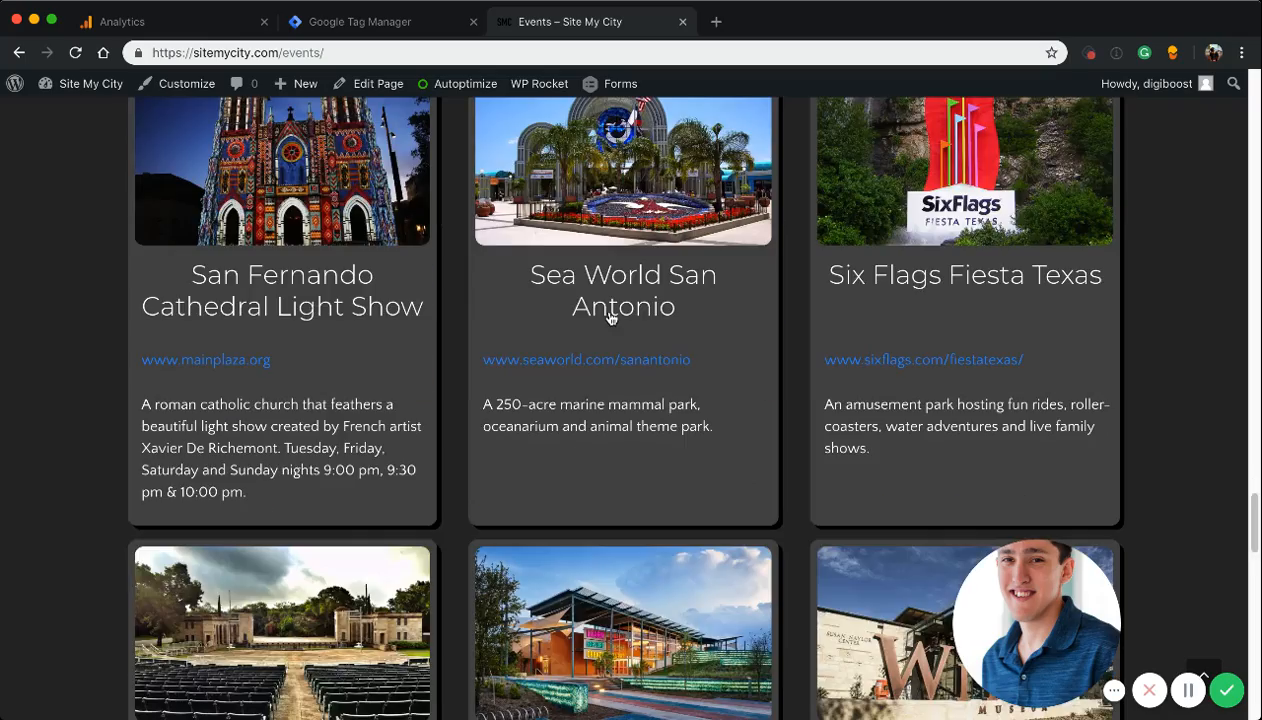
click(611, 318)
click(637, 24)
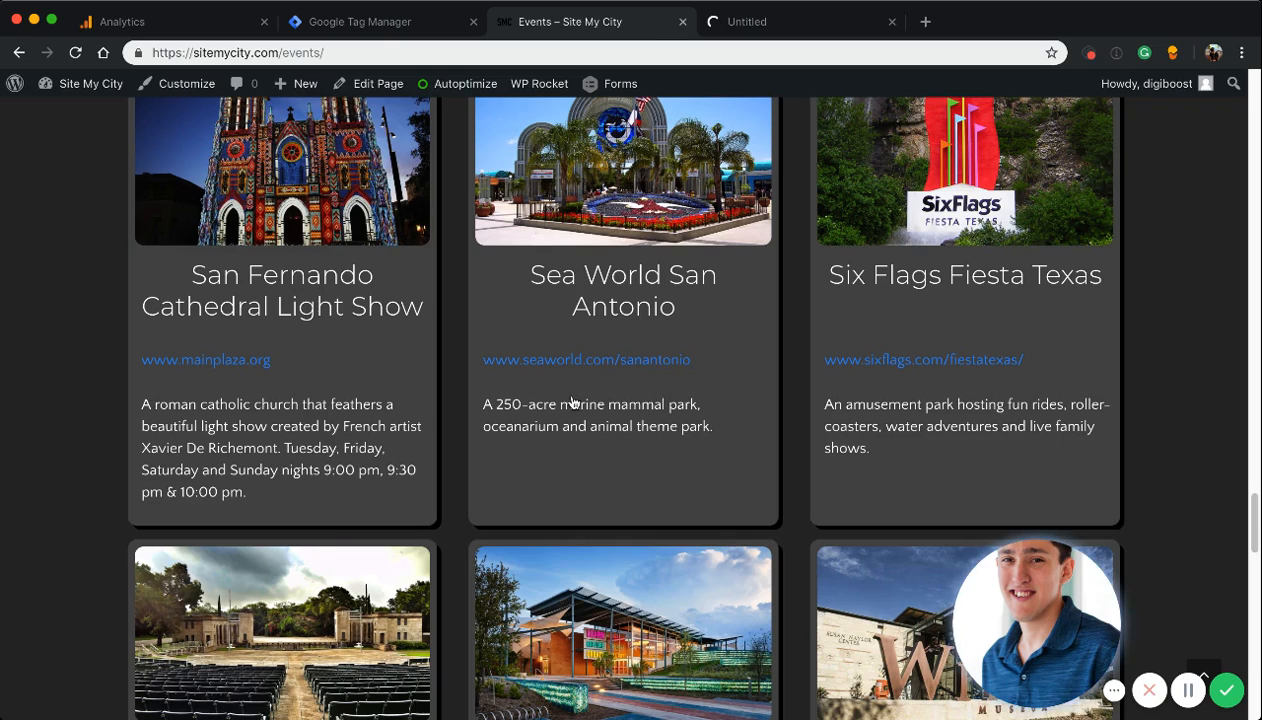
Go back to the site's home page, browse to its footer, and open the Tag Assistant recording's full report
scroll(572, 402, down, 15)
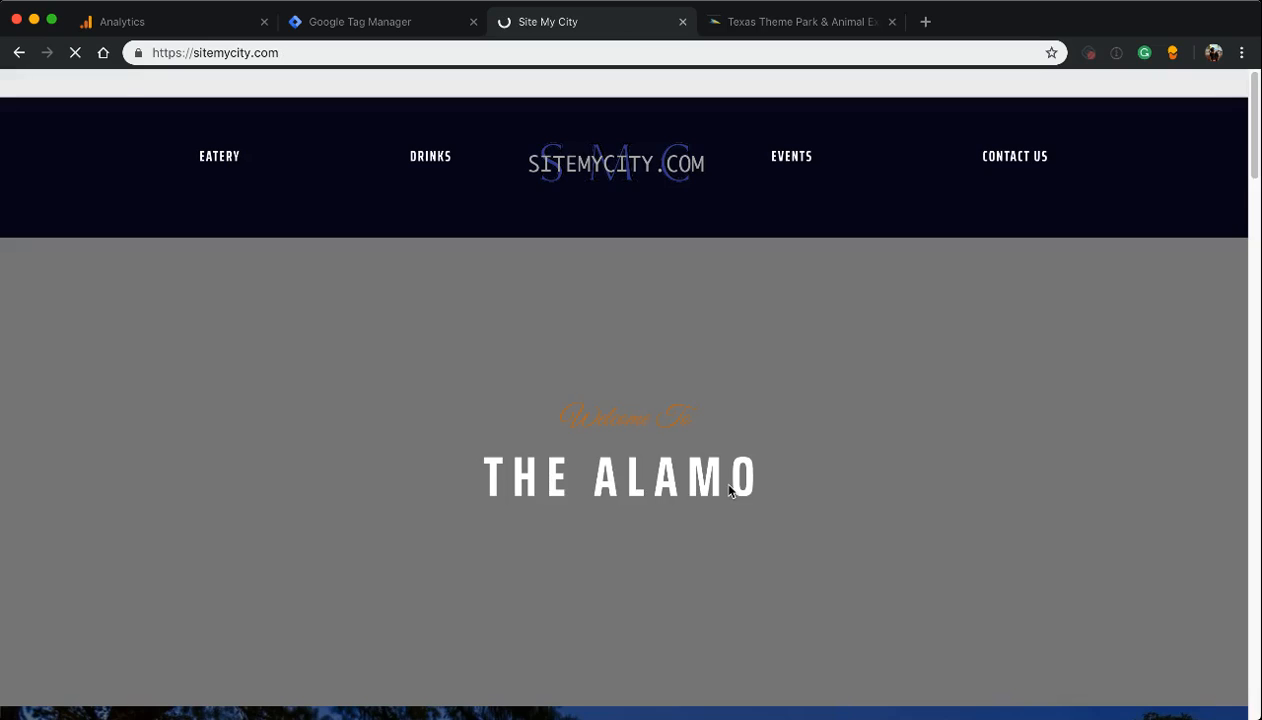
scroll(729, 491, down, 15)
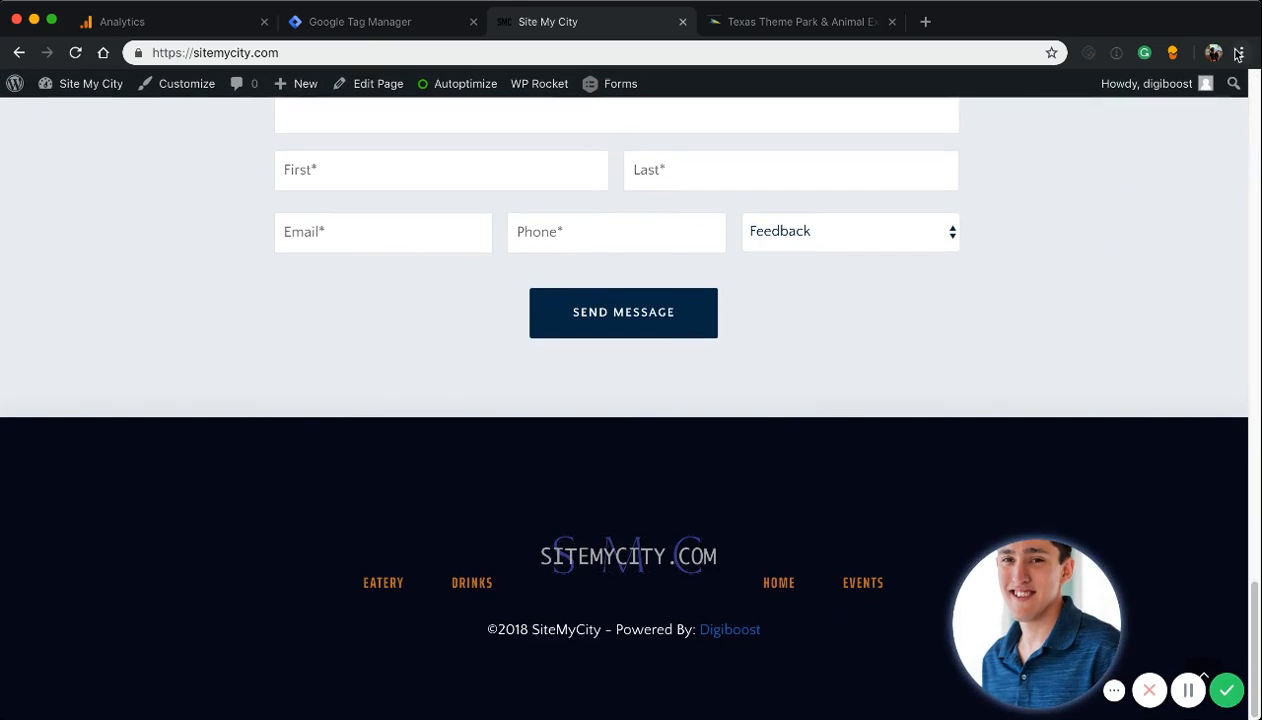
click(1241, 53)
click(1000, 82)
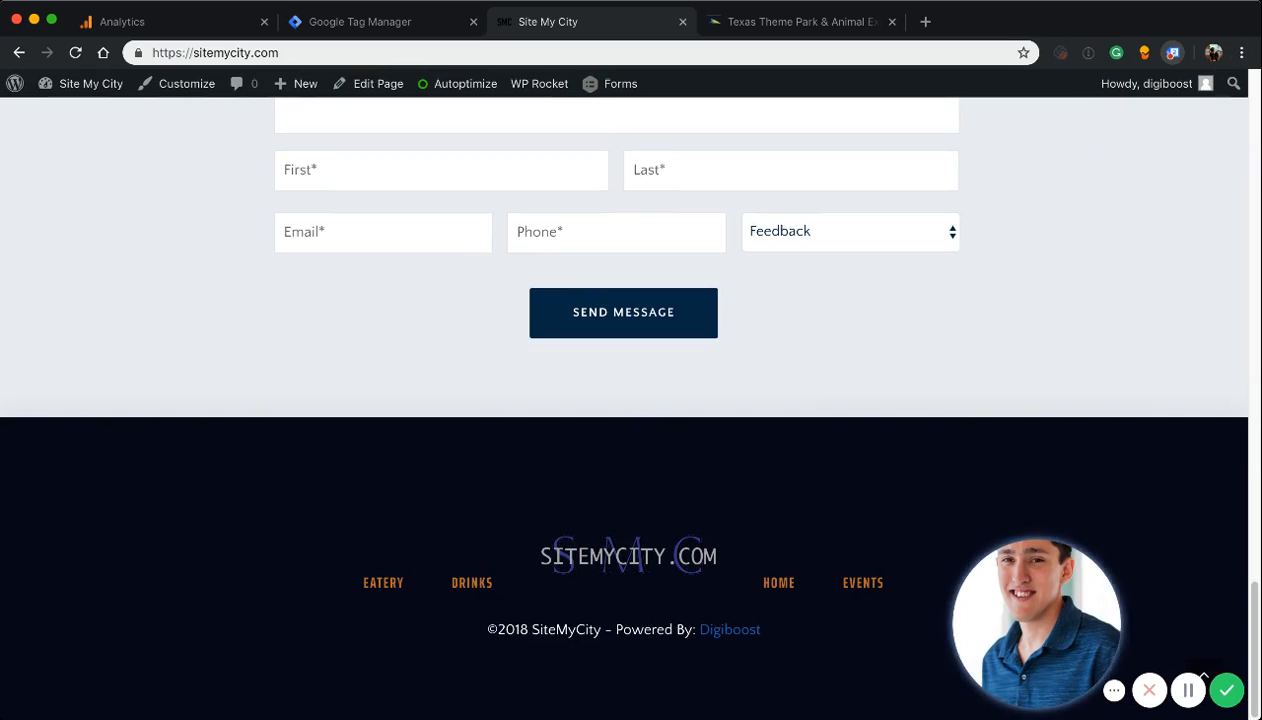
click(851, 265)
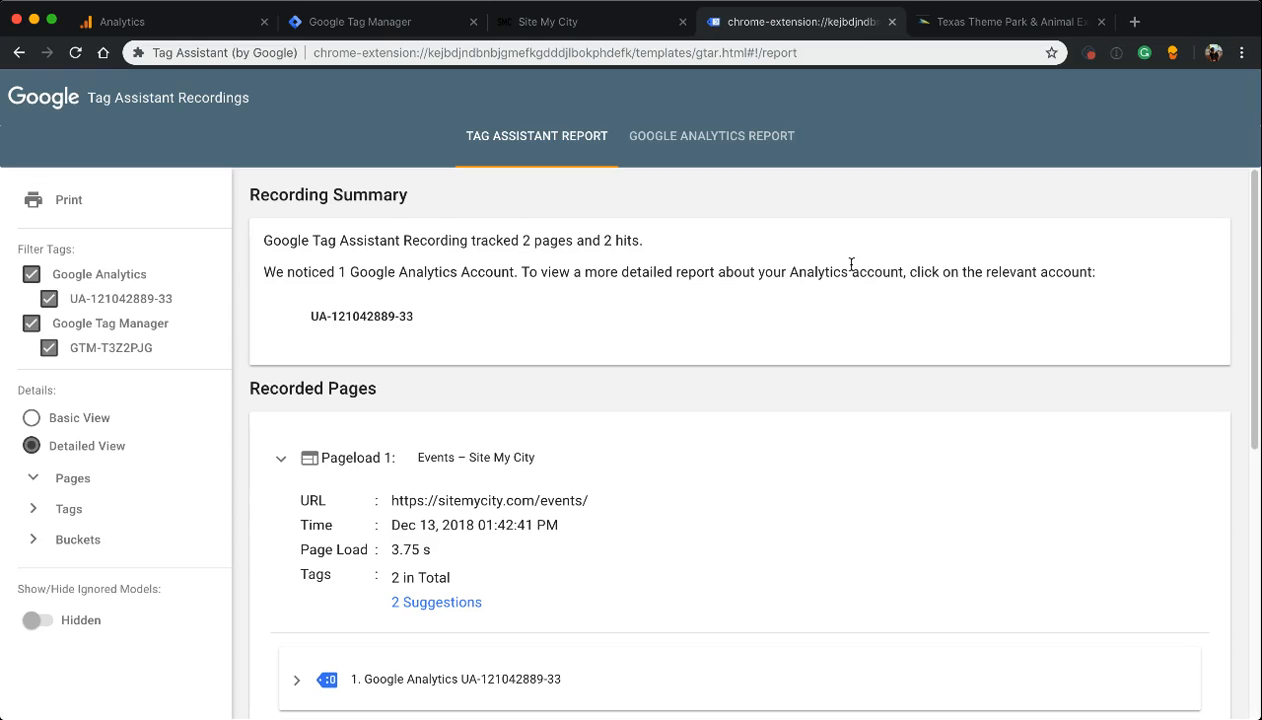
Examine the Google Analytics and Google Tag Manager tag details for the Events pageload in the Tag Assistant report
scroll(646, 418, down, 3)
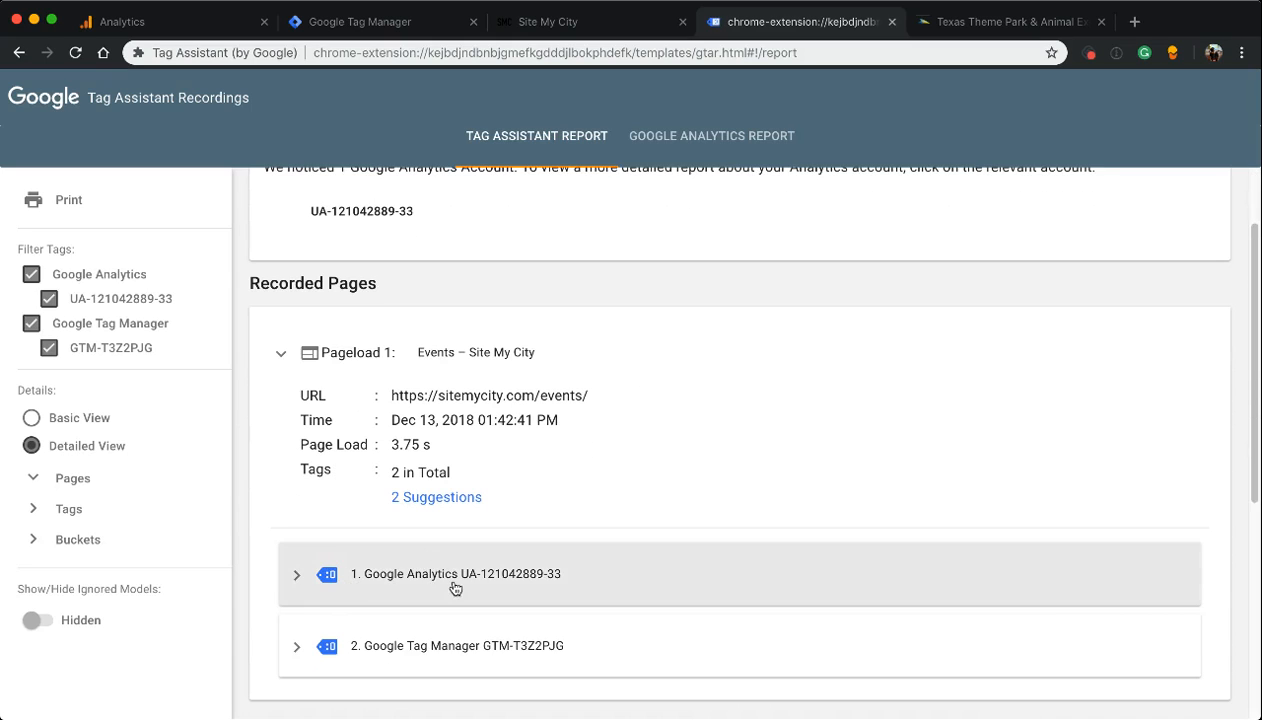
scroll(312, 580, down, 6)
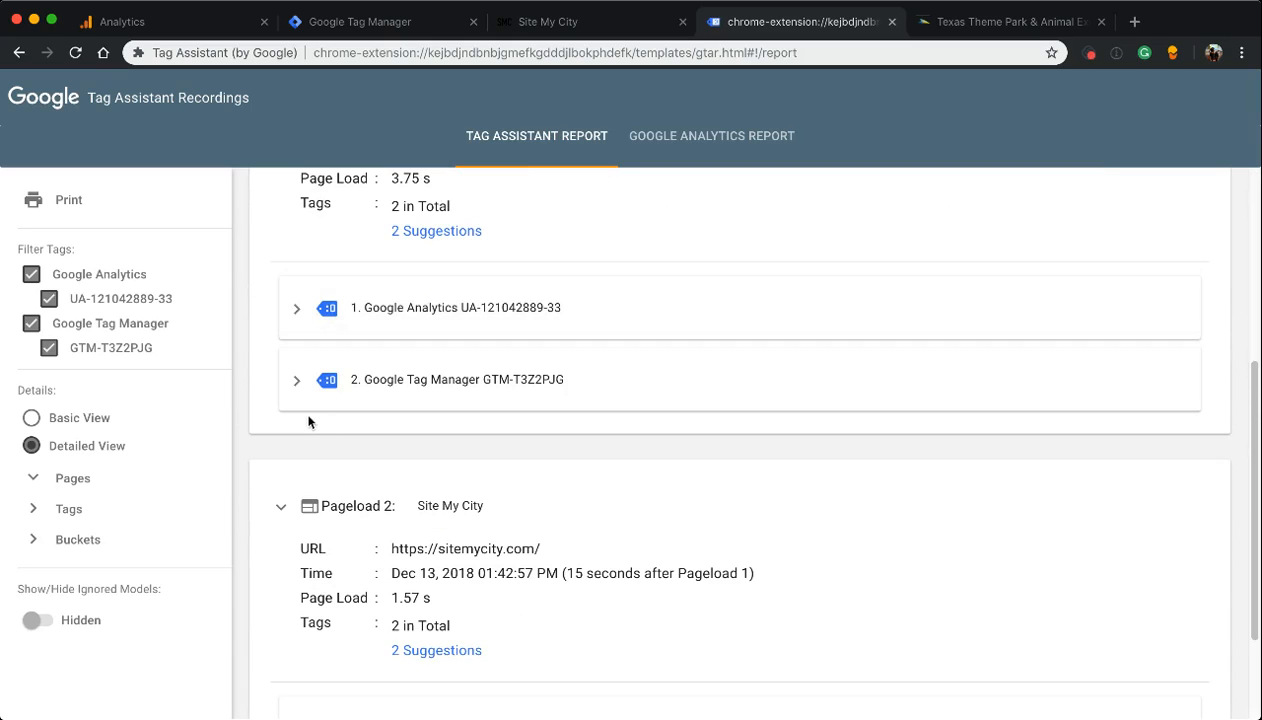
click(312, 307)
scroll(310, 420, down, 7)
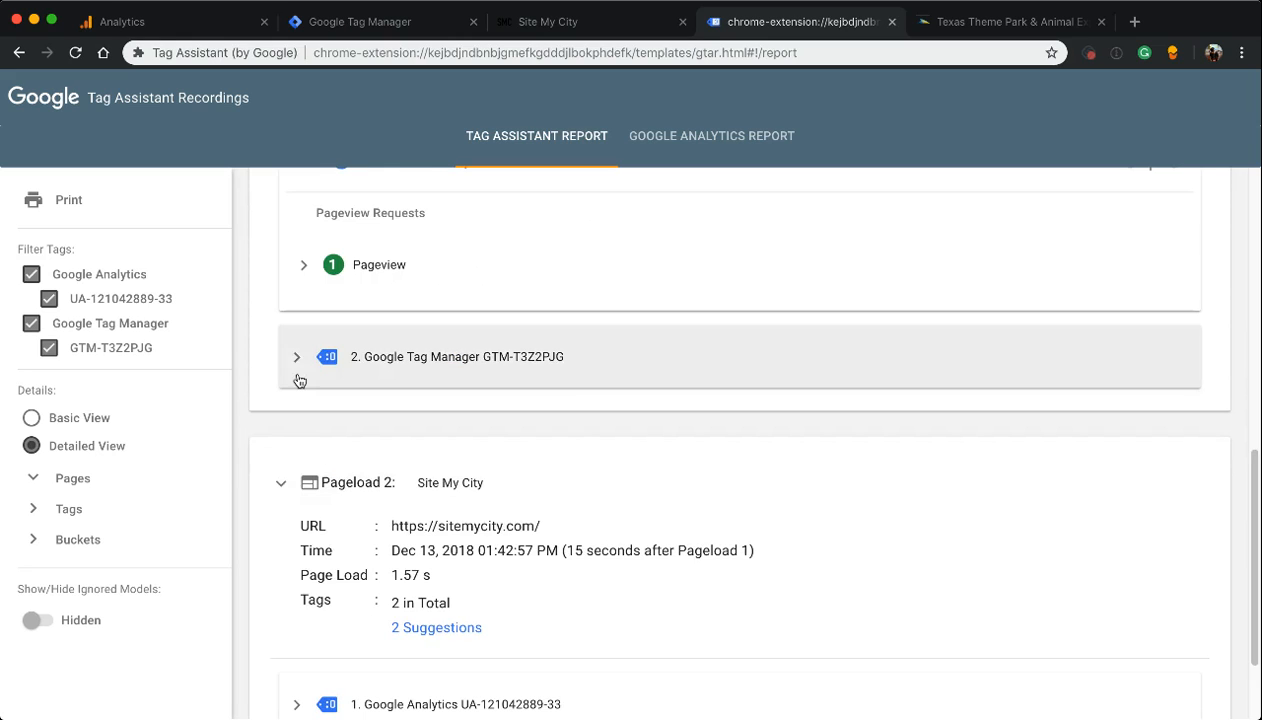
click(296, 378)
scroll(299, 381, down, 10)
scroll(299, 381, down, 3)
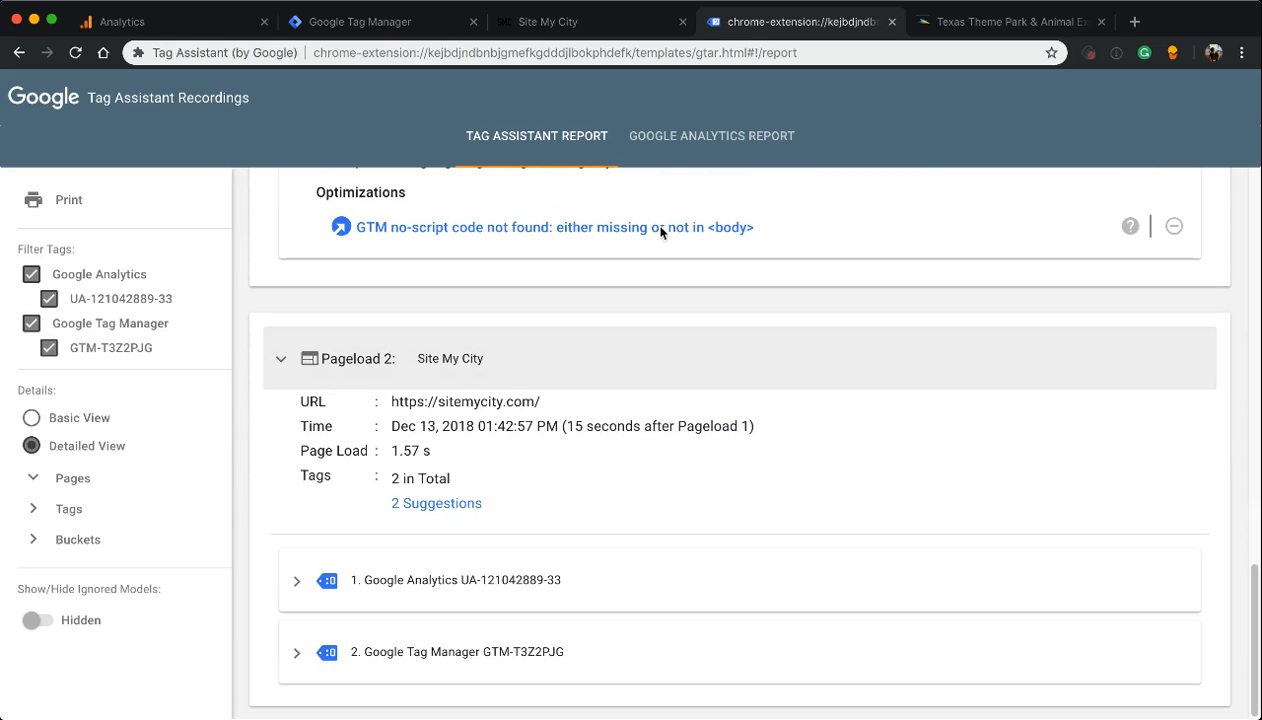
Glance over the site's home page, switch to Google Analytics and open the property's Home report
click(580, 16)
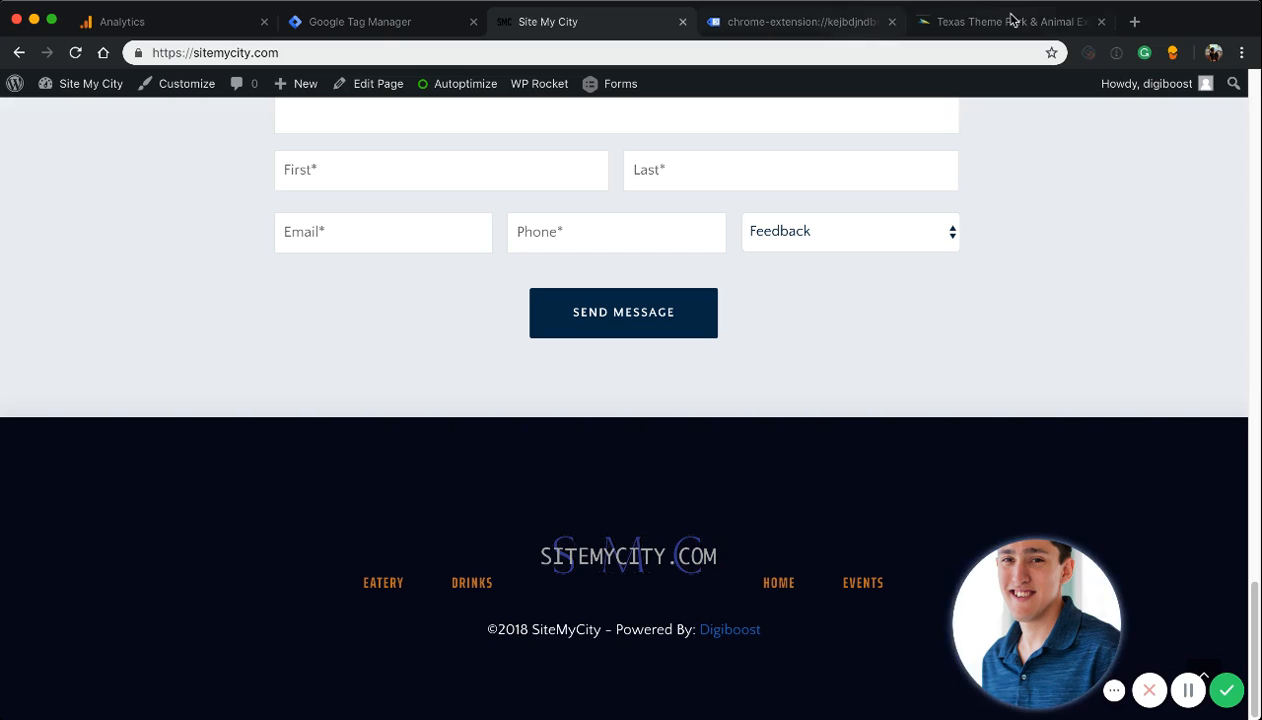
scroll(650, 211, up, 20)
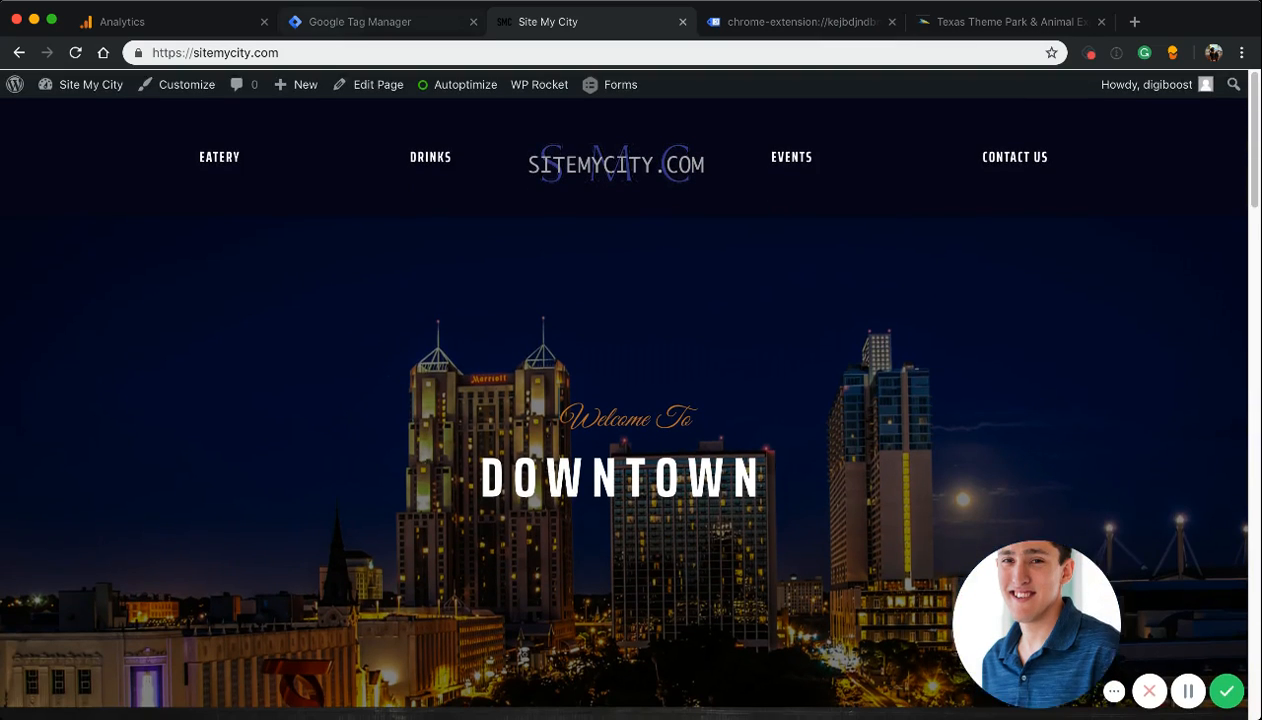
click(155, 20)
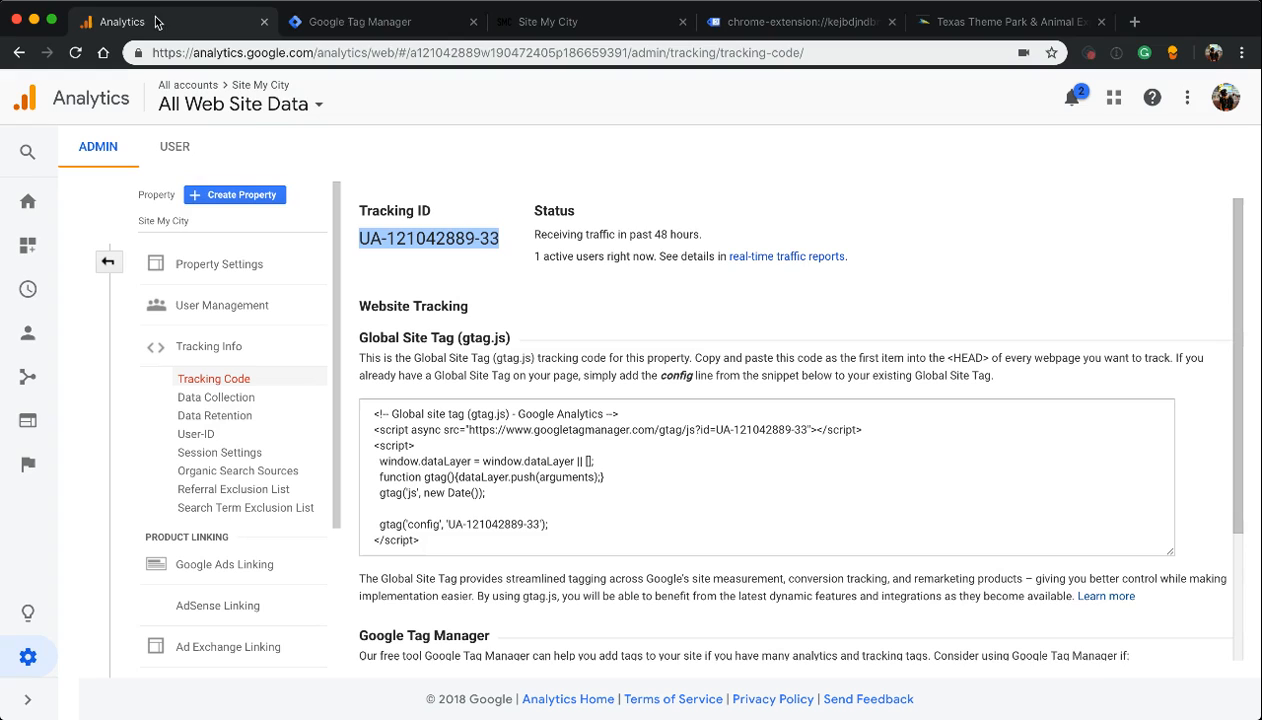
click(20, 204)
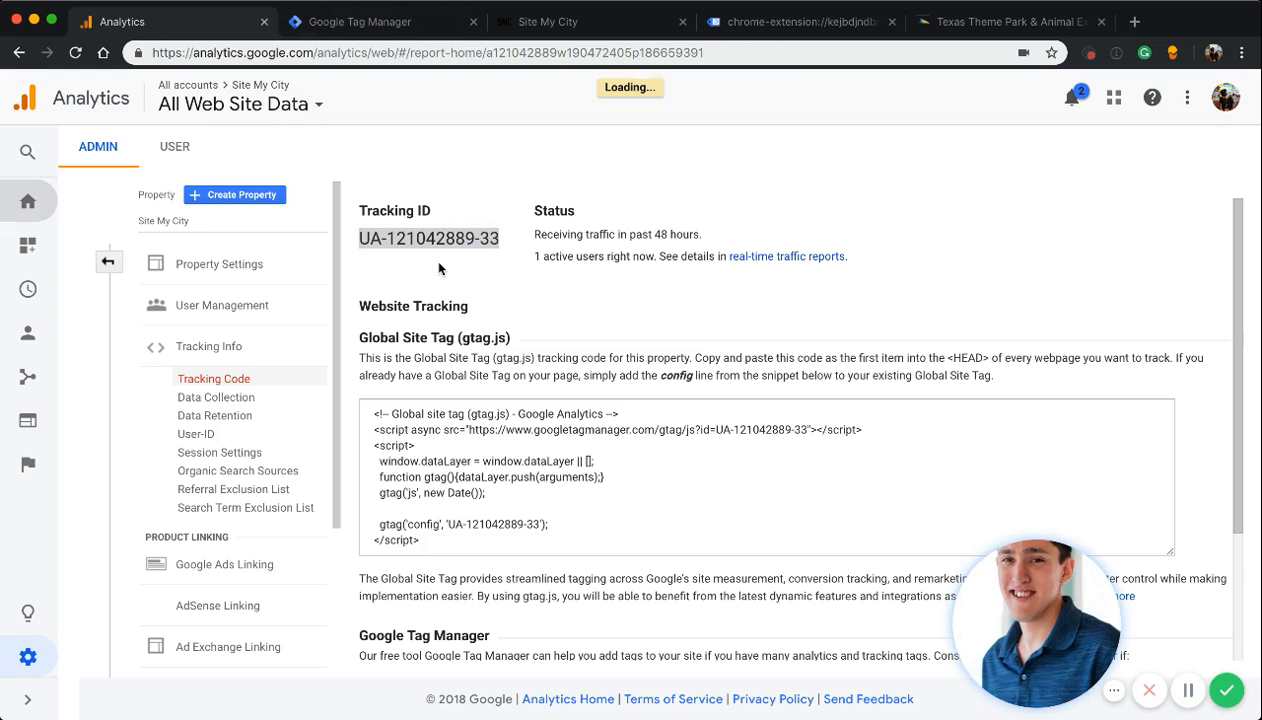